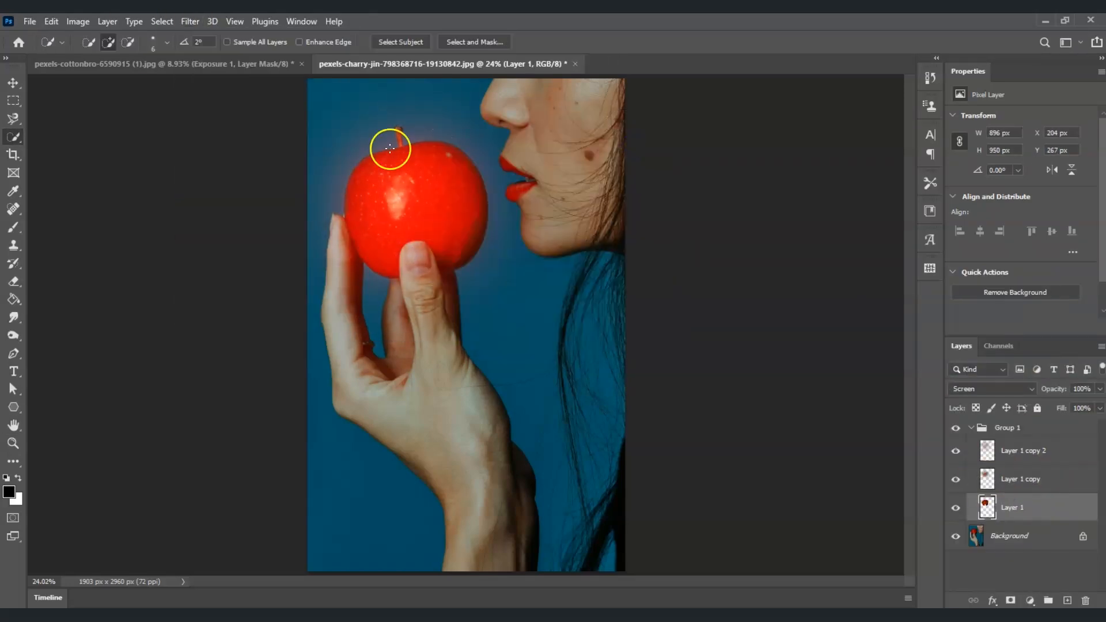
- Collapse Group 1 and add an Exposure adjustment layer beneath it, lowering the exposure to darken the photo
click(971, 428)
click(1008, 428)
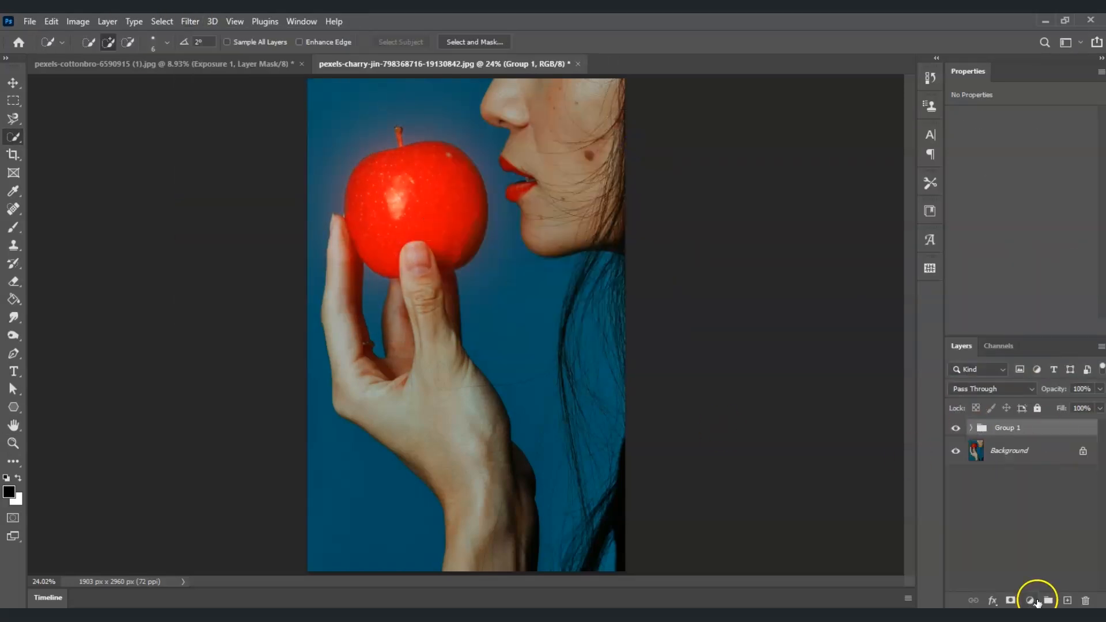
click(1029, 600)
click(1030, 374)
drag(996, 432, 995, 453)
drag(1021, 152, 998, 152)
drag(1021, 206, 1074, 197)
- Add a Hue/Saturation adjustment clipped above the group and shift the hue to turn the apple yellow
click(1007, 428)
click(1030, 601)
click(1038, 464)
key(ctrl+alt+g)
click(1024, 243)
mouse_move(955, 170)
mouse_down()
mouse_move(1004, 171)
mouse_move(977, 171)
mouse_up()
- Select the Exposure layer mask and paint around the apple with a 15% opacity brush
click(1020, 559)
click(1008, 480)
click(13, 227)
click(99, 42)
click(102, 272)
click(11, 482)
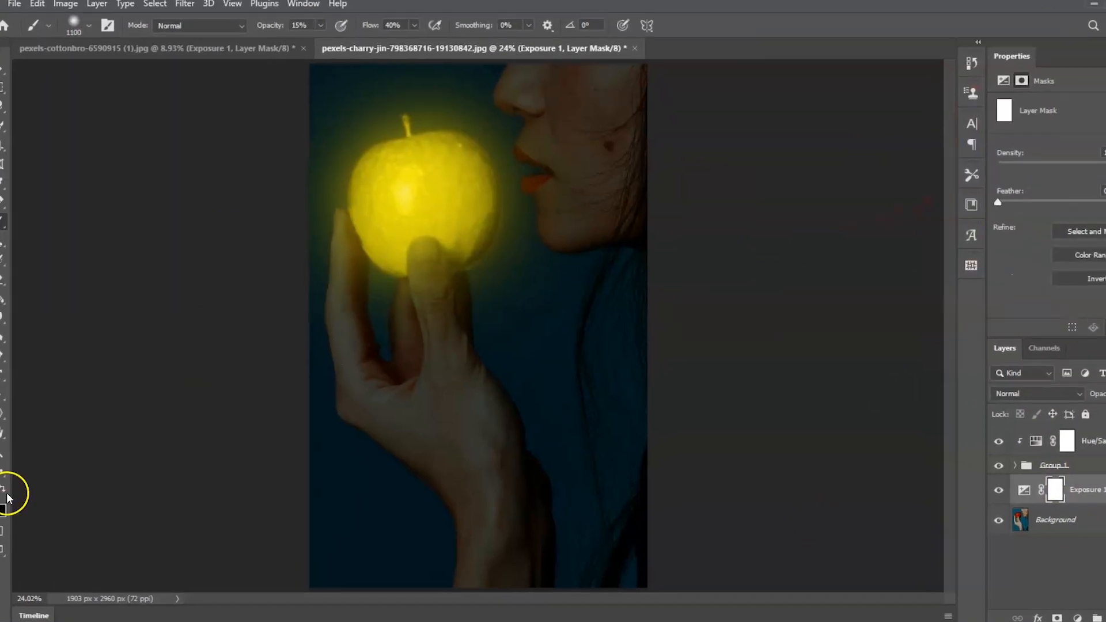
drag(414, 190, 535, 156)
drag(427, 277, 461, 163)
- Duplicate the Hue/Saturation layer and invert the copy
click(1077, 437)
key(ctrl+j)
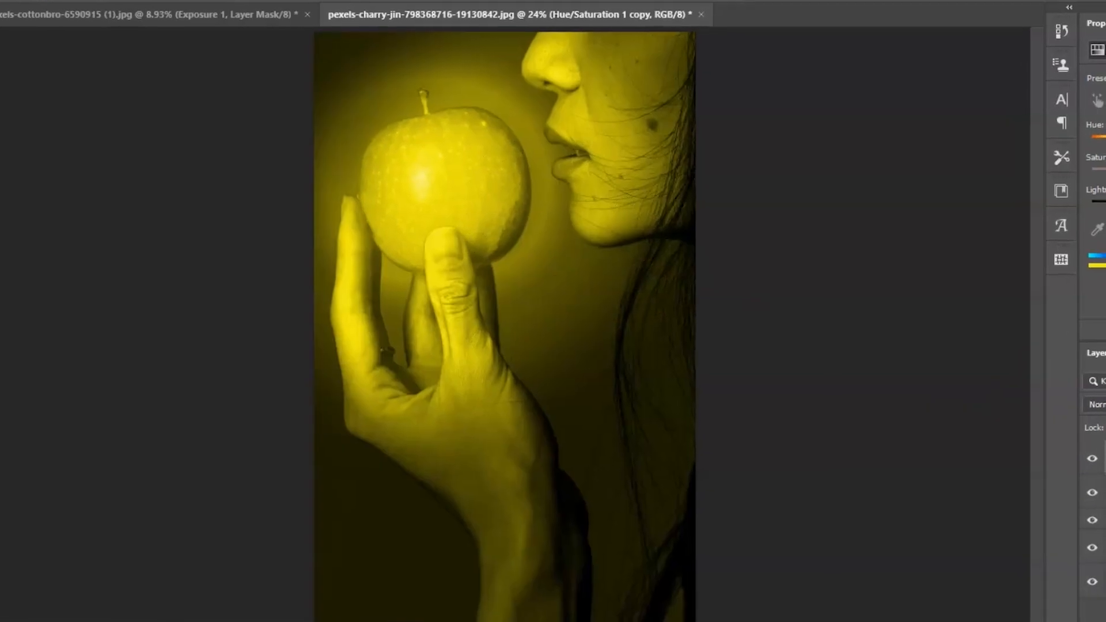
click(1102, 454)
key(ctrl+i)
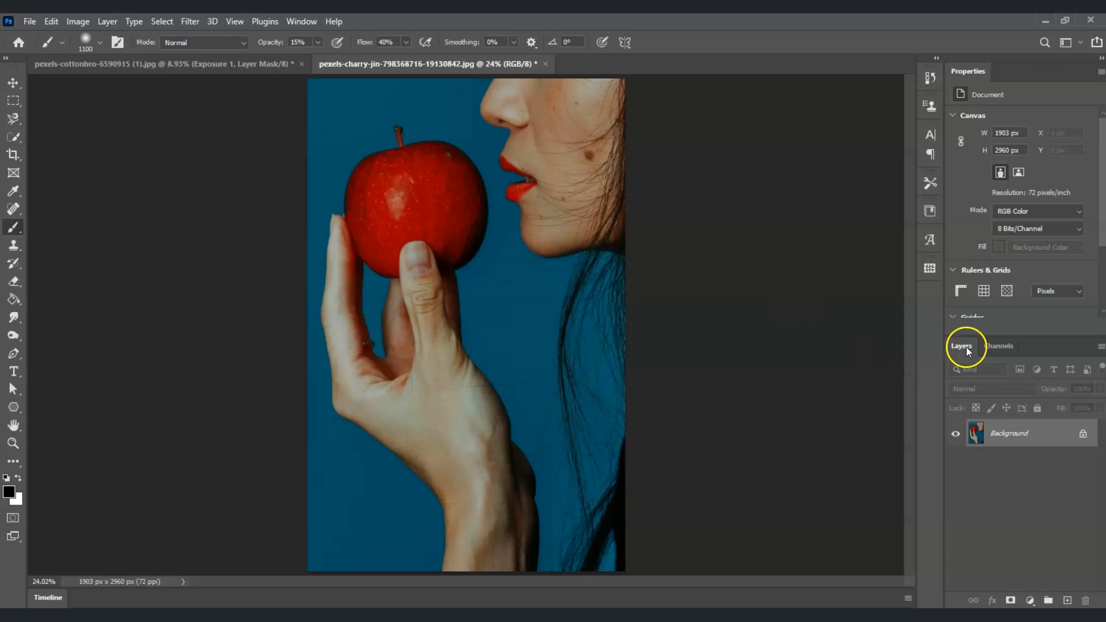
- Select the Background layer and switch to the Quick Selection Tool in add-to-selection mode
click(1038, 428)
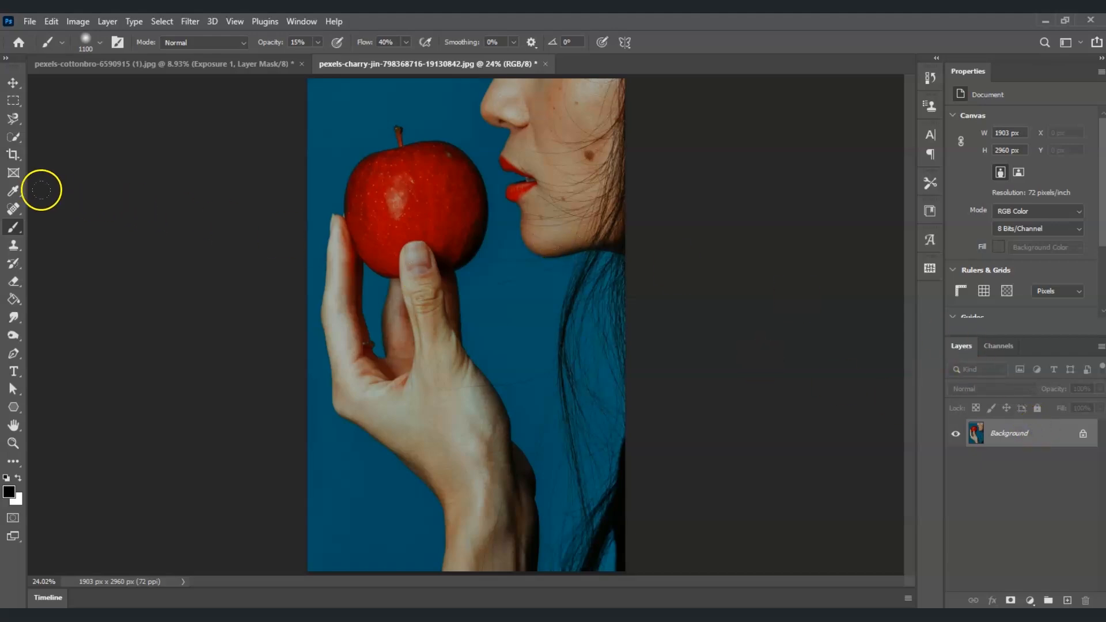
click(15, 137)
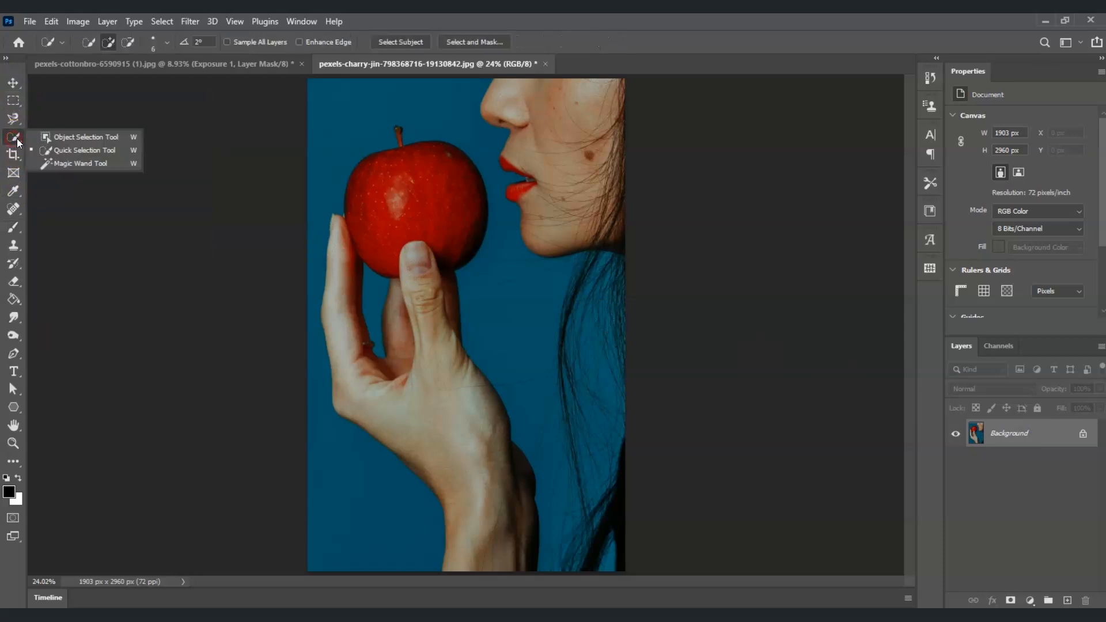
click(69, 151)
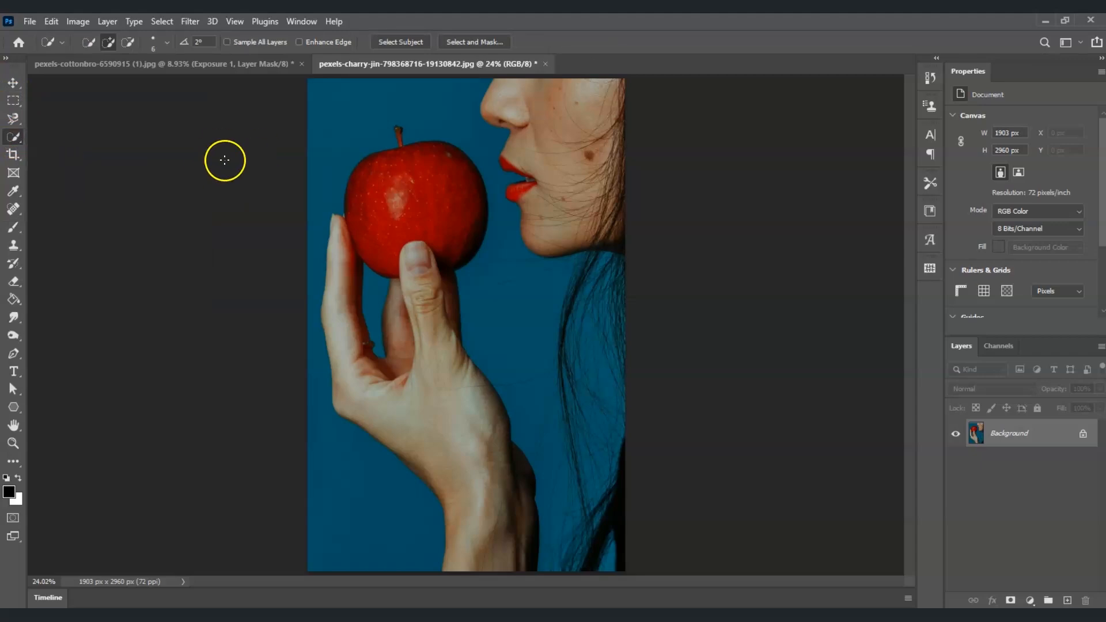
click(109, 43)
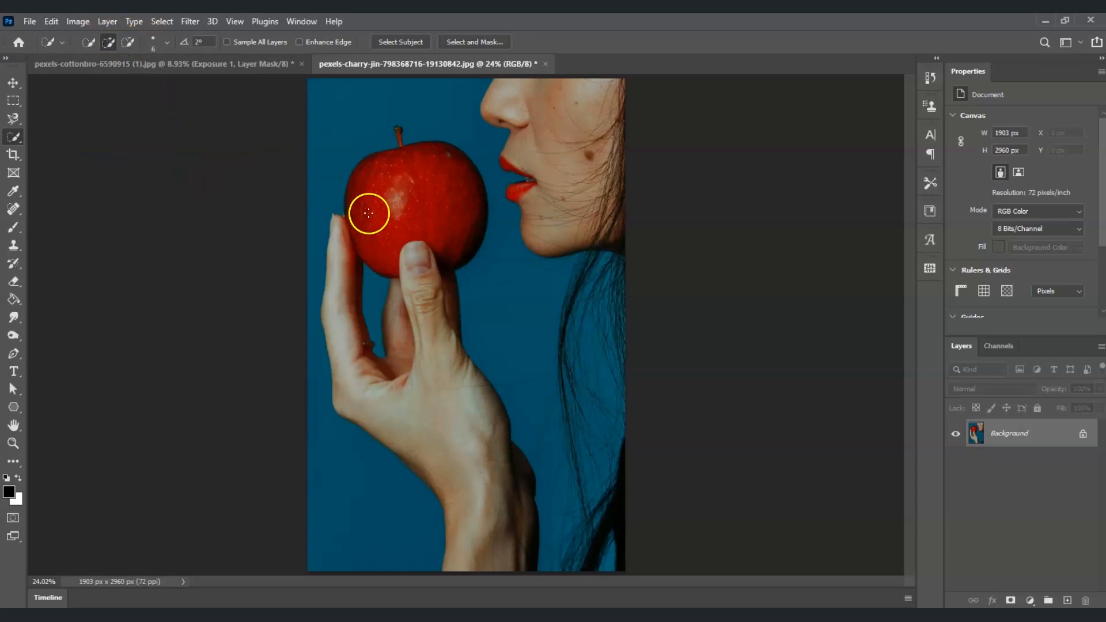
- Select the apple, subtract the fingertip area, and copy the selection to a new layer
drag(387, 185, 424, 177)
key(alt)
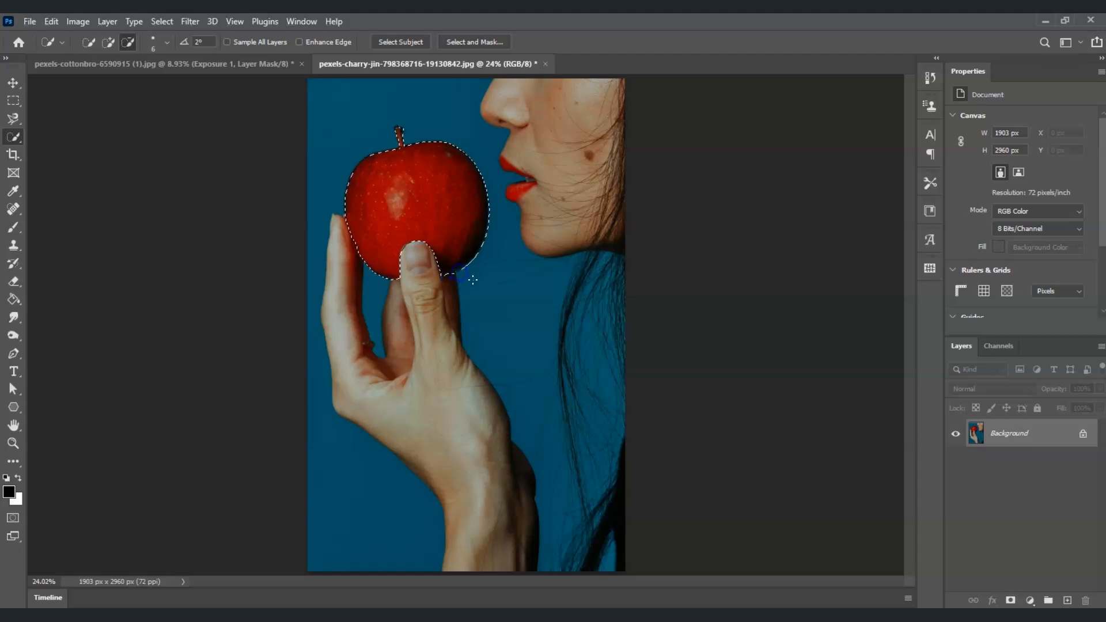
drag(442, 279, 430, 280)
key(ctrl+j)
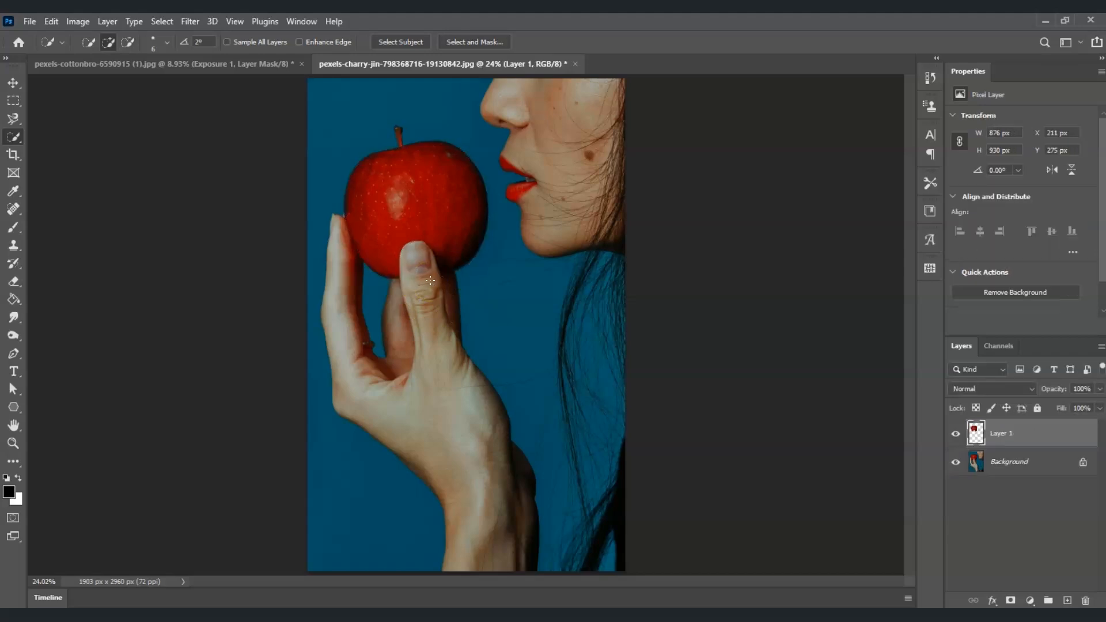
- Duplicate the apple layer twice
click(999, 437)
click(1002, 437)
click(1002, 438)
key(ctrl+j)
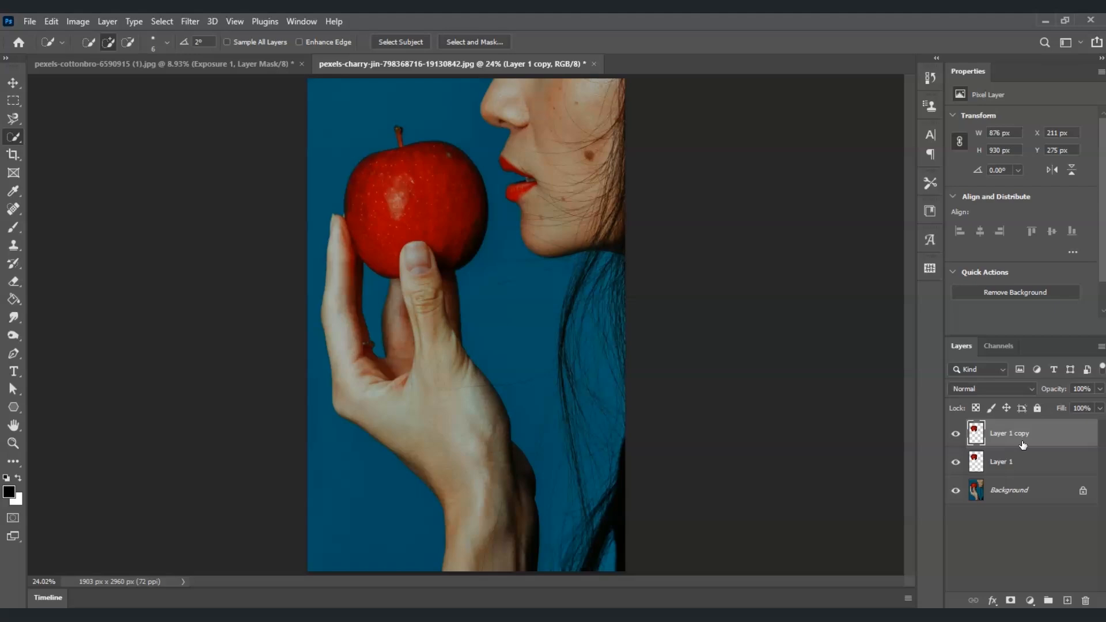
key(ctrl+j)
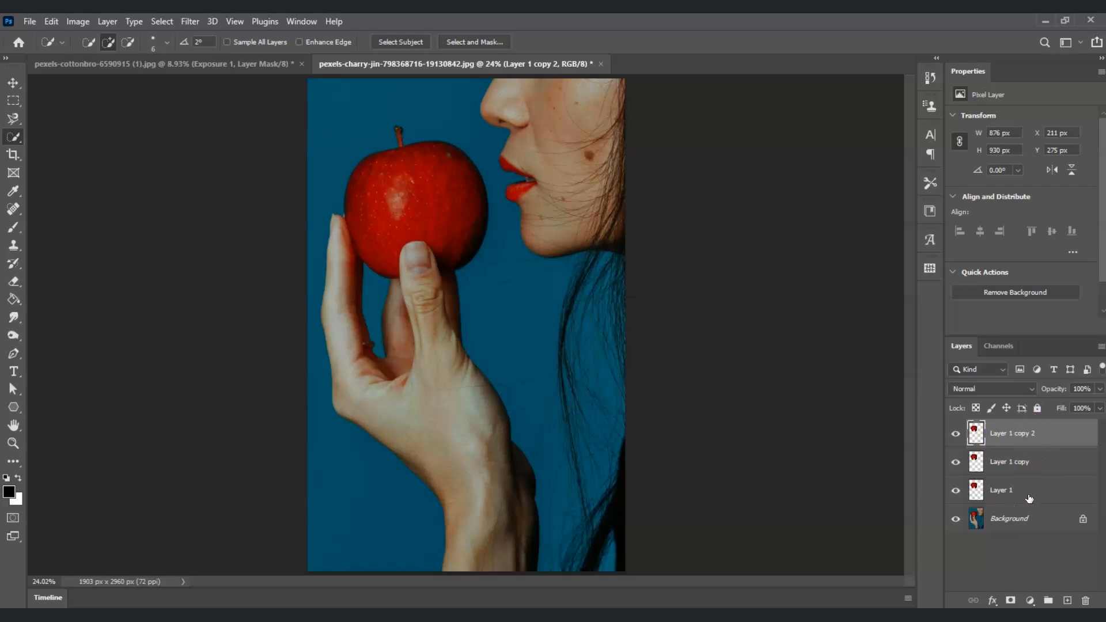
- Group the three apple layers together and expand the new group
ctrl+click(1017, 459)
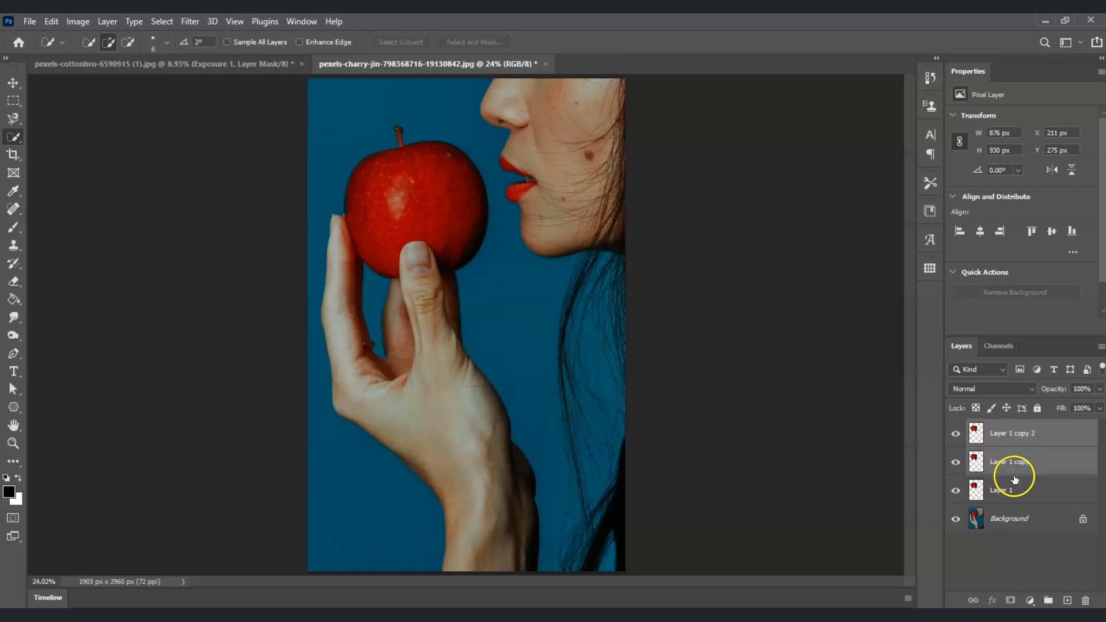
ctrl+click(1016, 497)
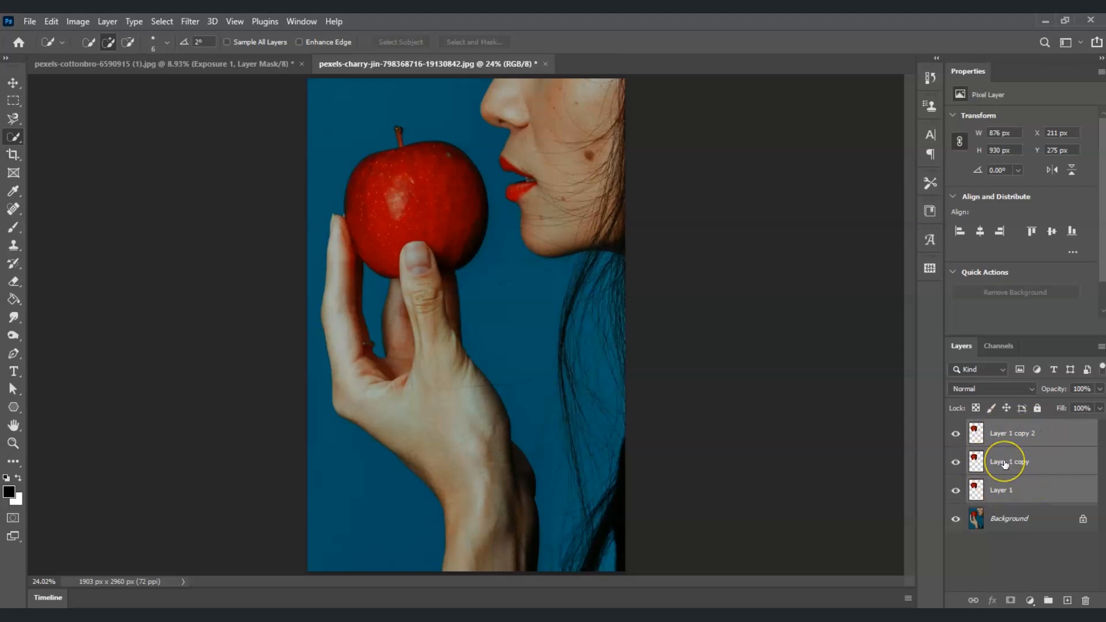
click(1049, 601)
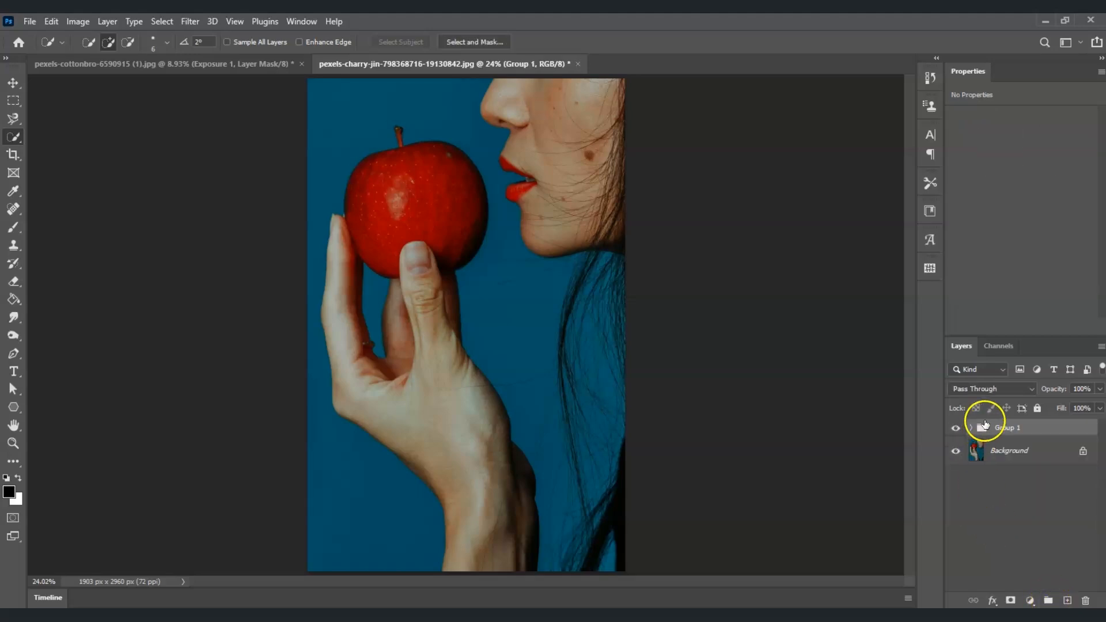
click(971, 427)
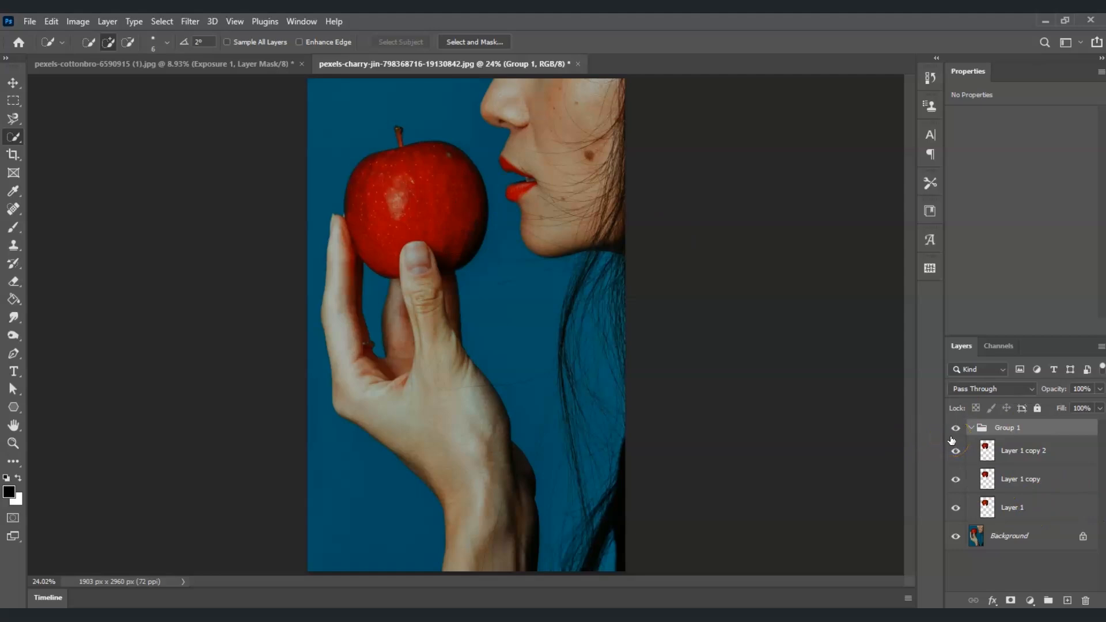
- Set the blend mode of Layer 1 copy 2 to Screen
click(1034, 450)
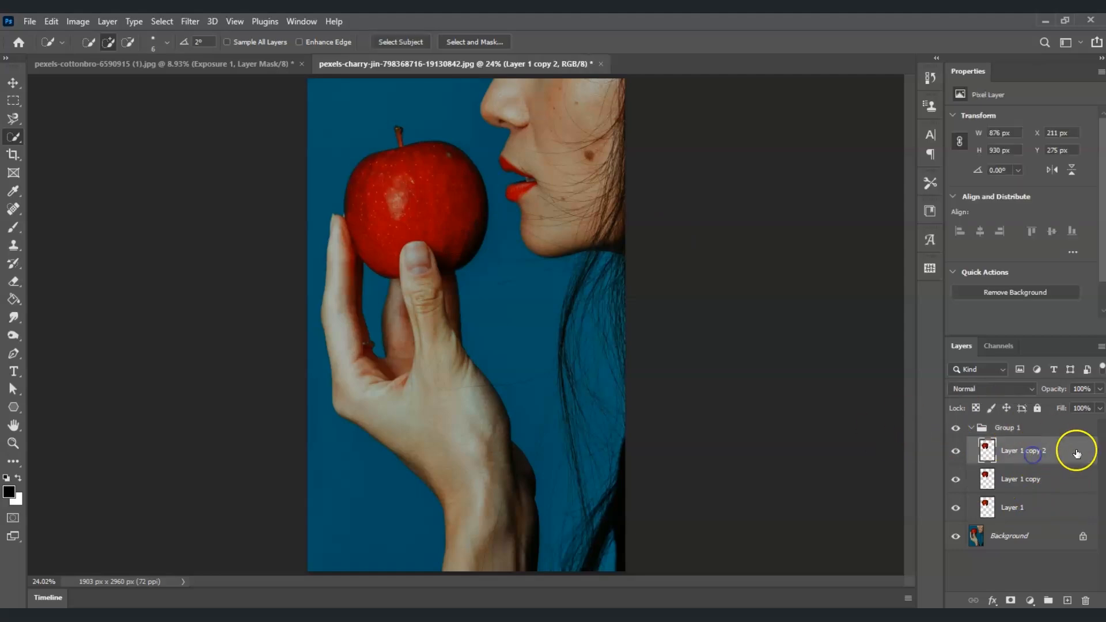
click(1032, 387)
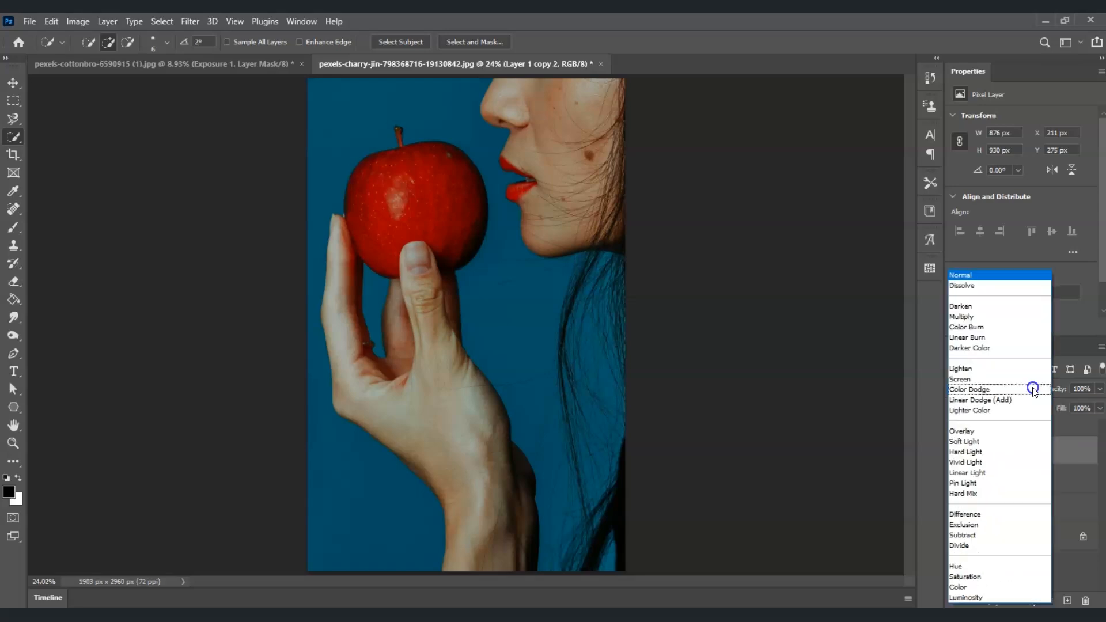
click(1021, 382)
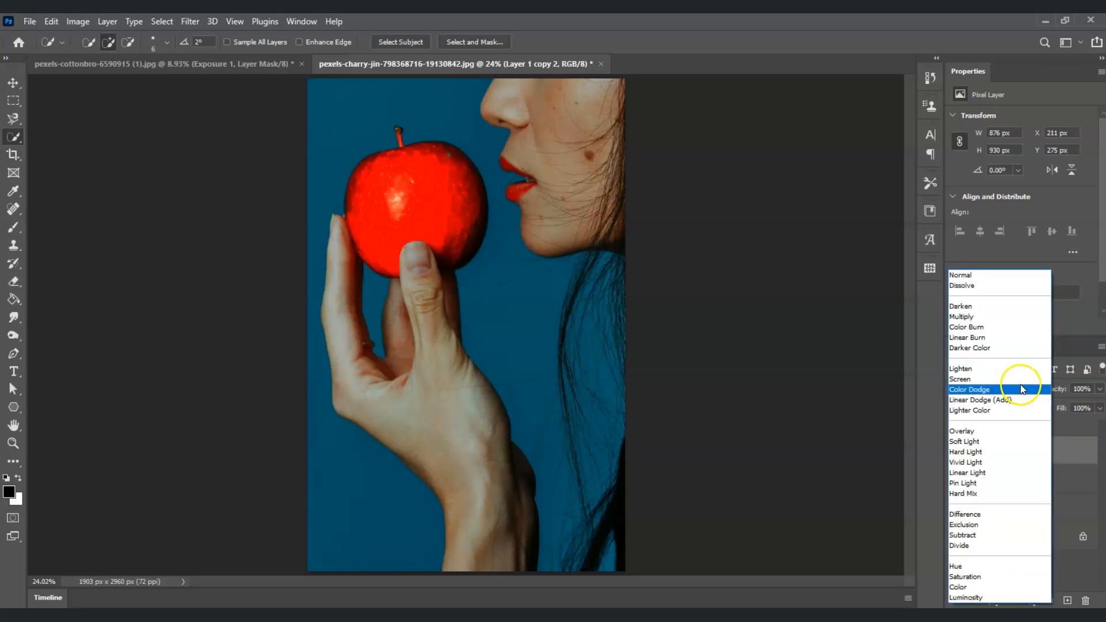
drag(1042, 455, 1012, 448)
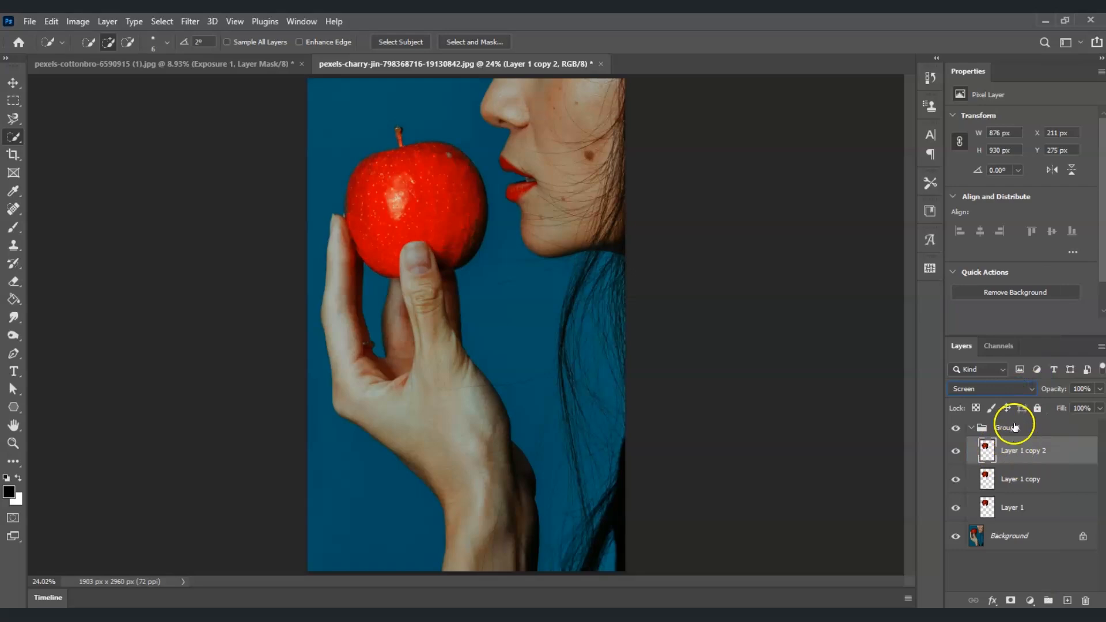
- Apply a Gaussian Blur with a 300-pixel radius to Layer 1 copy 2
click(189, 22)
mouse_move(245, 202)
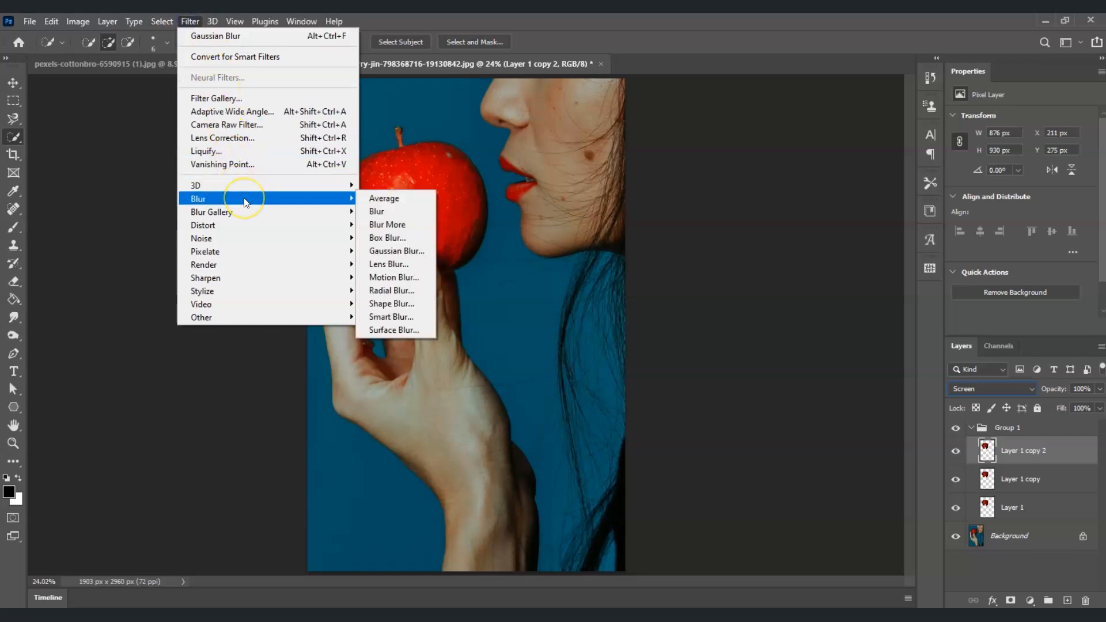
click(394, 252)
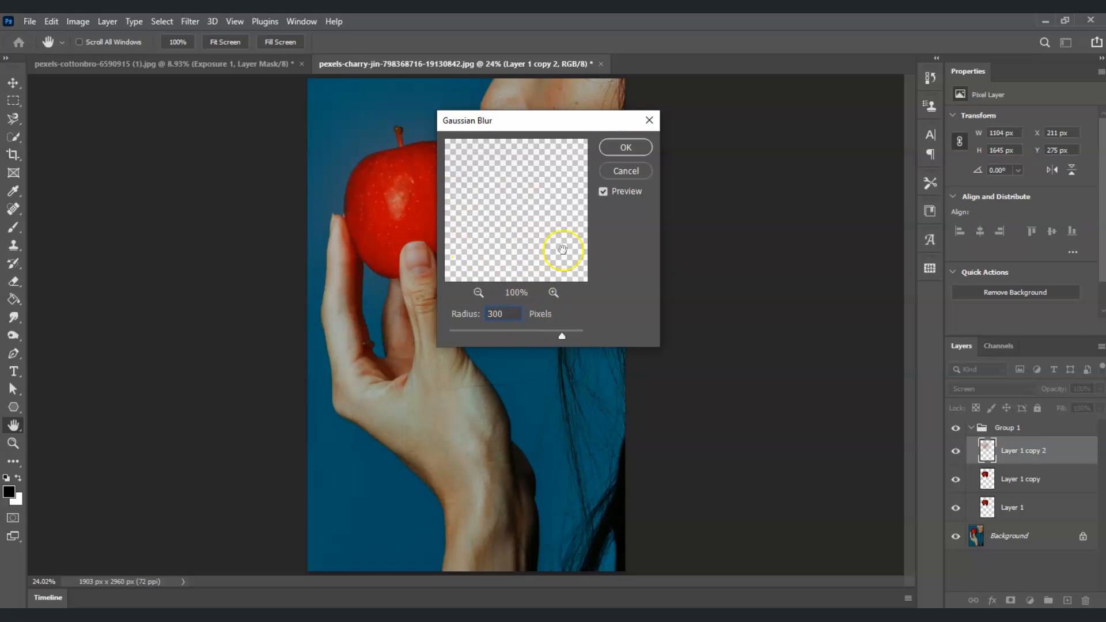
click(634, 153)
key(w)
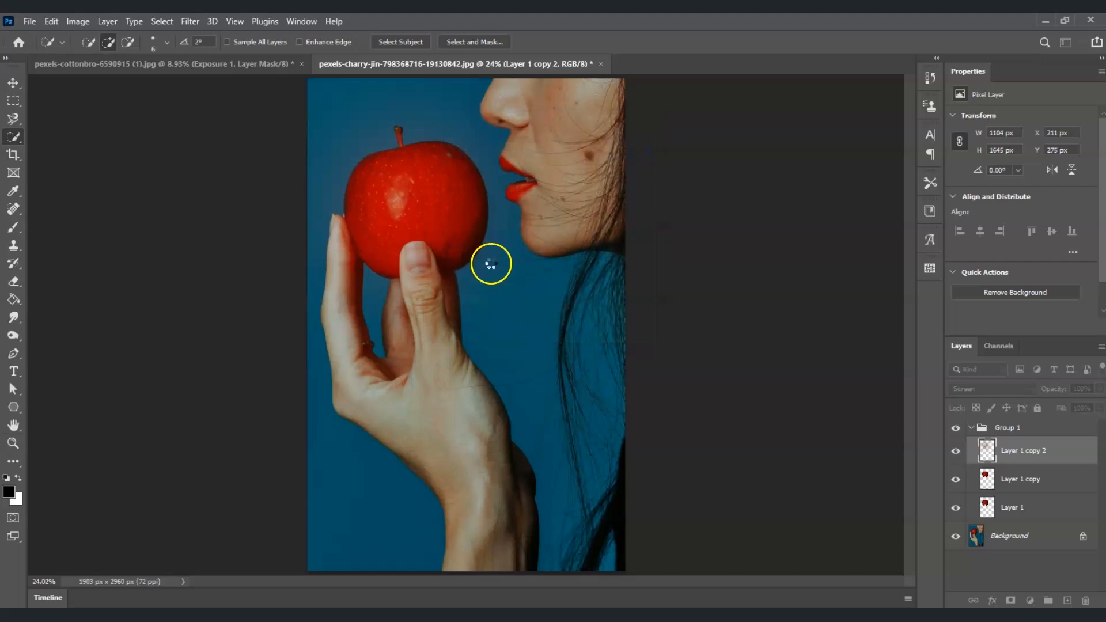
- Set the blend mode of Layer 1 copy to Screen
click(1032, 484)
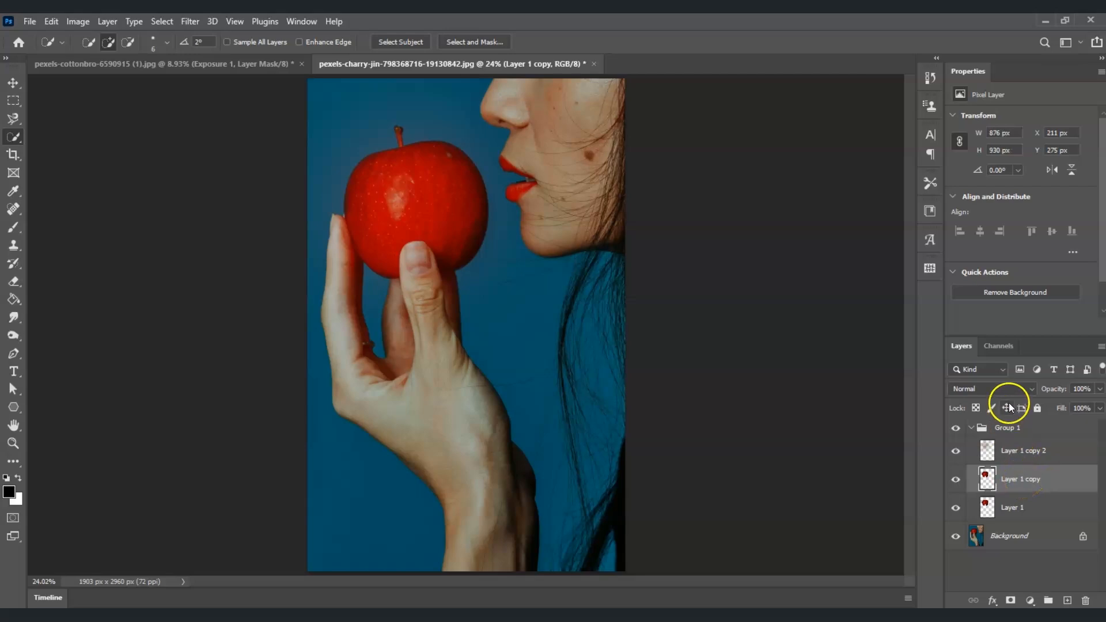
click(1015, 389)
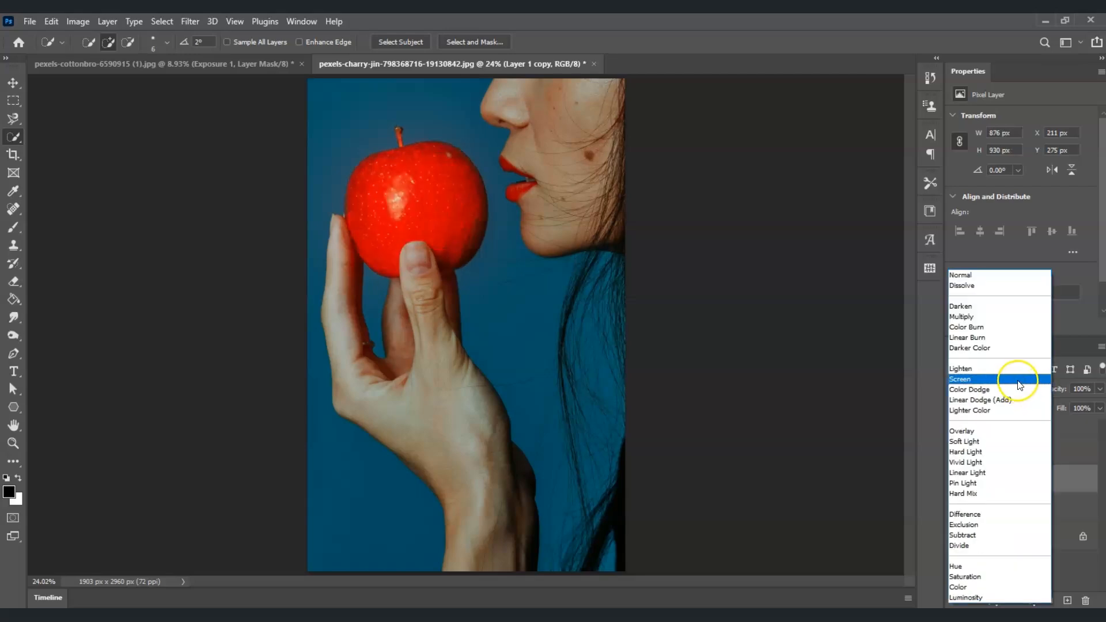
click(1017, 379)
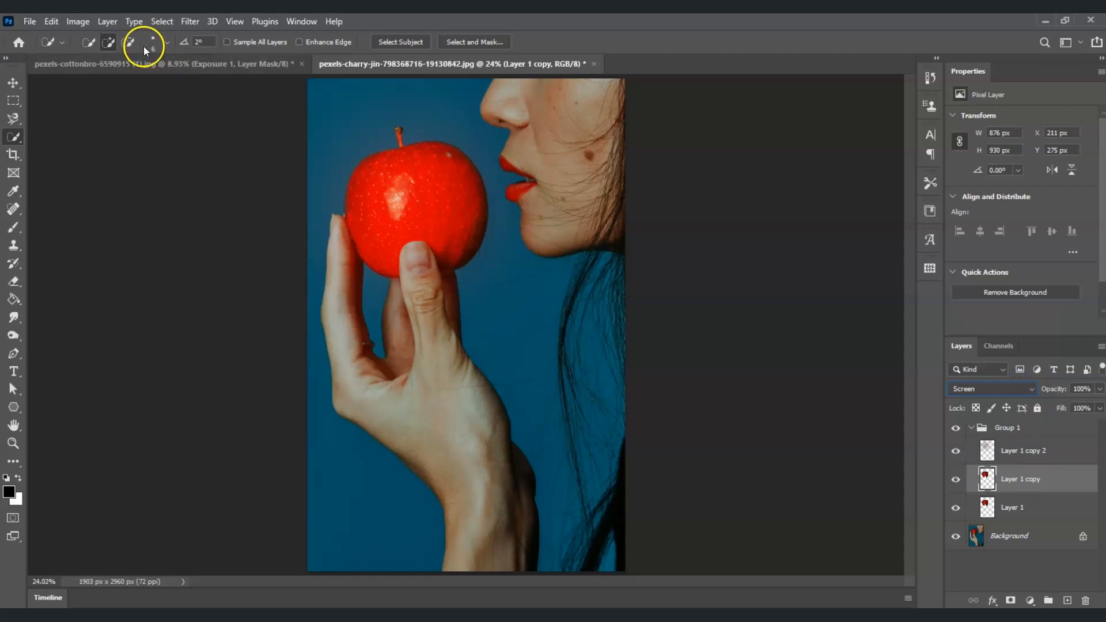
- Apply a Gaussian Blur with a 150-pixel radius to Layer 1 copy
click(190, 21)
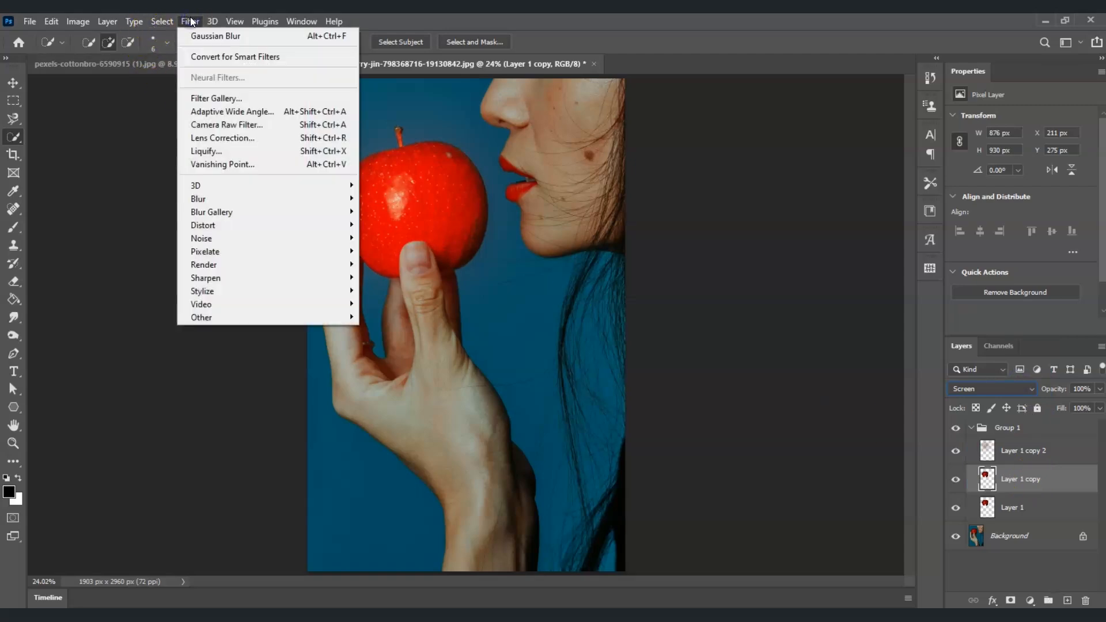
mouse_move(282, 198)
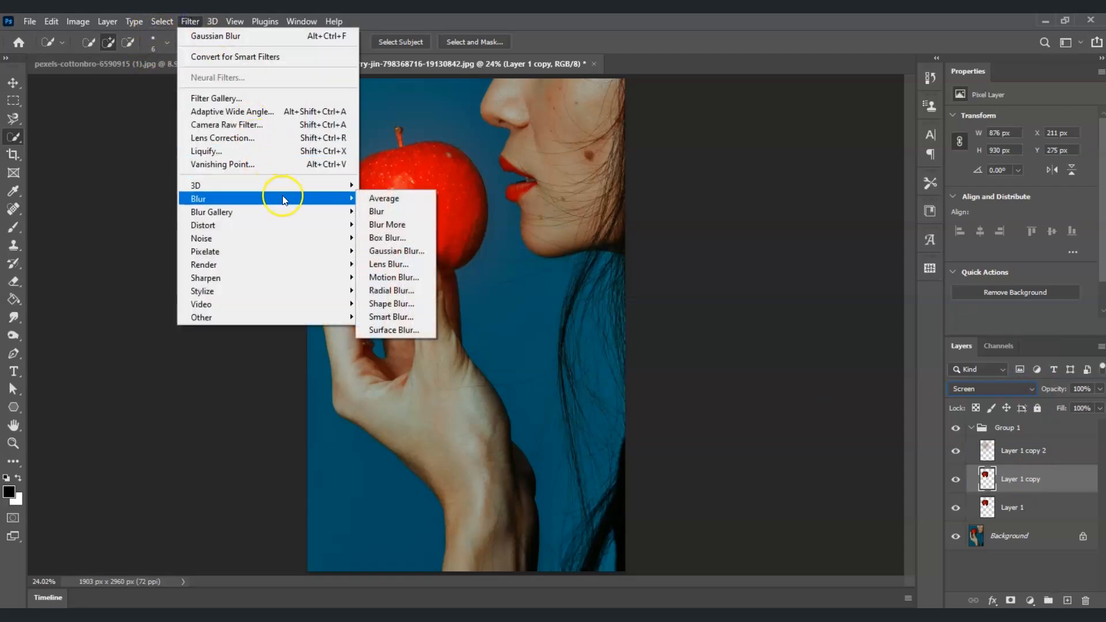
click(397, 251)
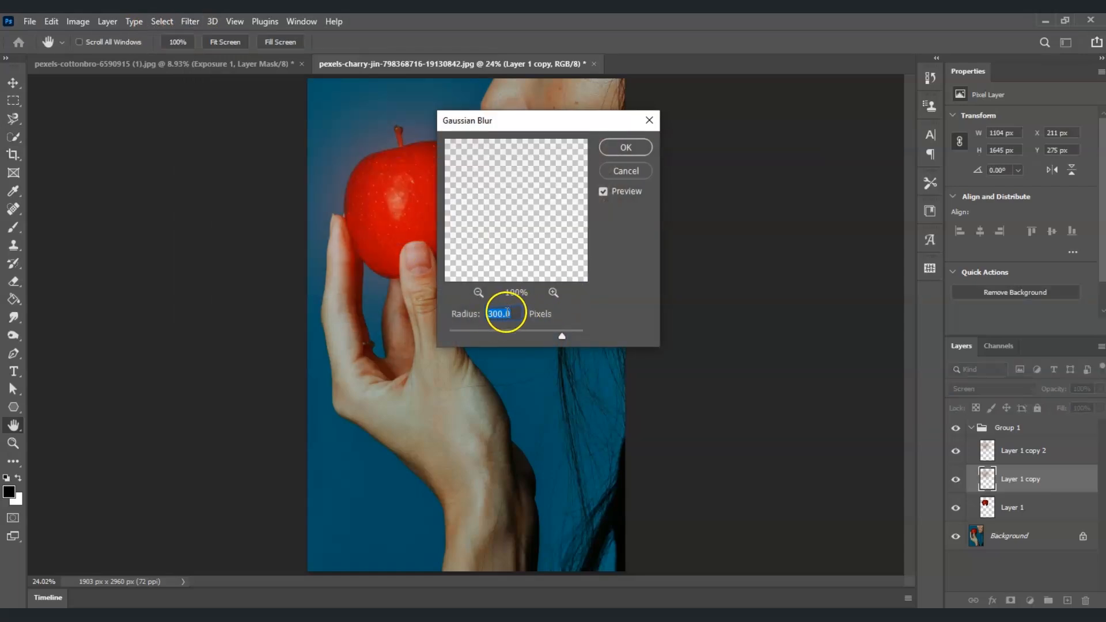
text(150)
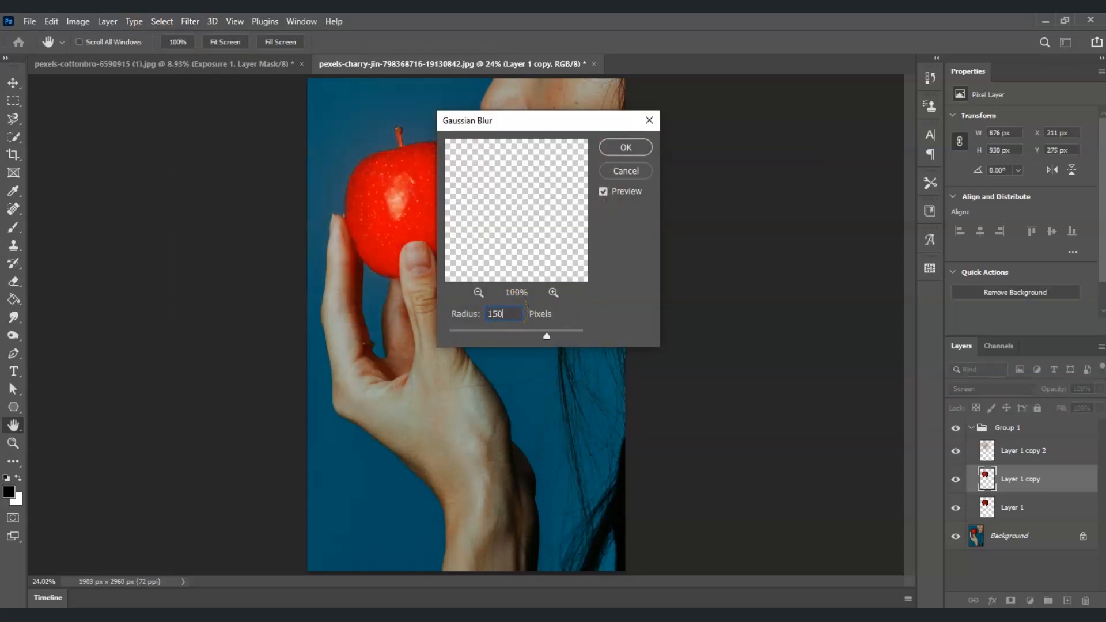
key(Return)
key(w)
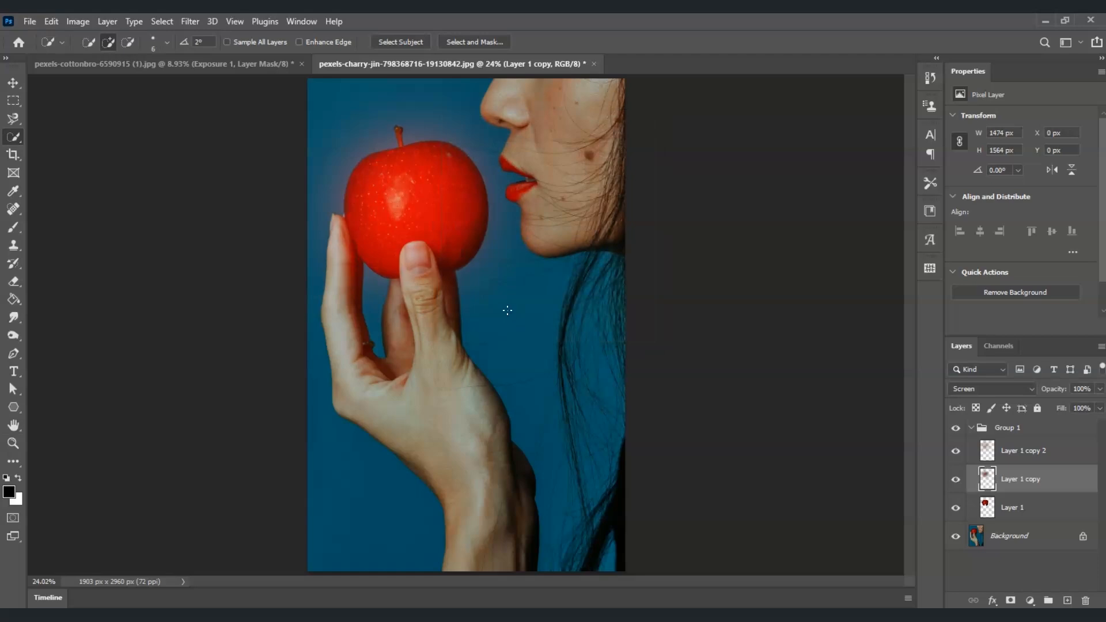
- Set the blend mode of Layer 1 to Screen
click(1038, 512)
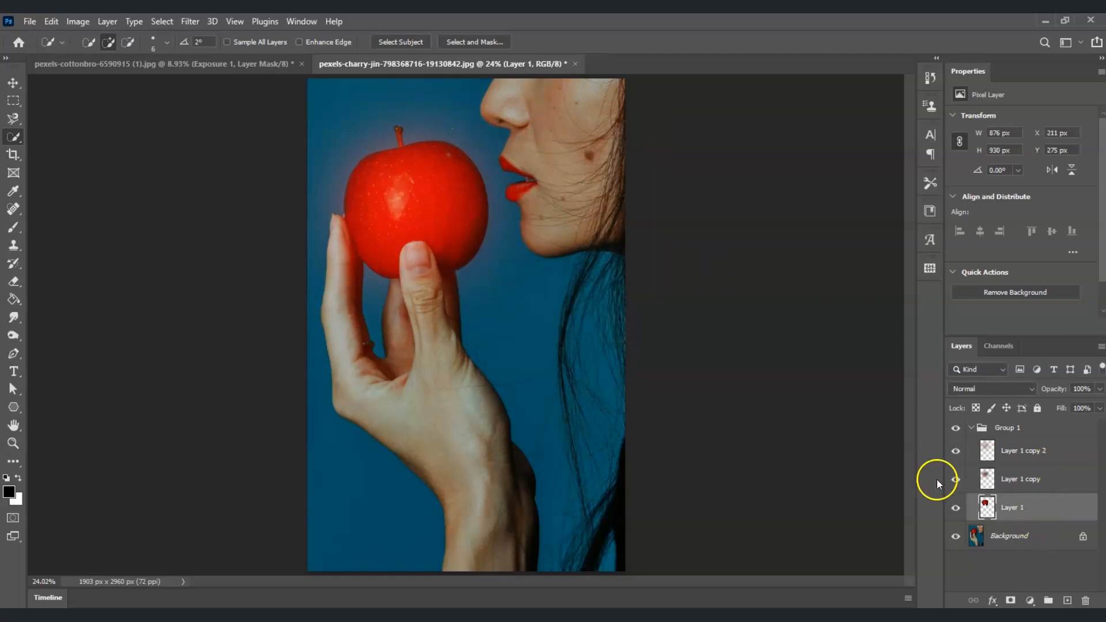
click(1030, 388)
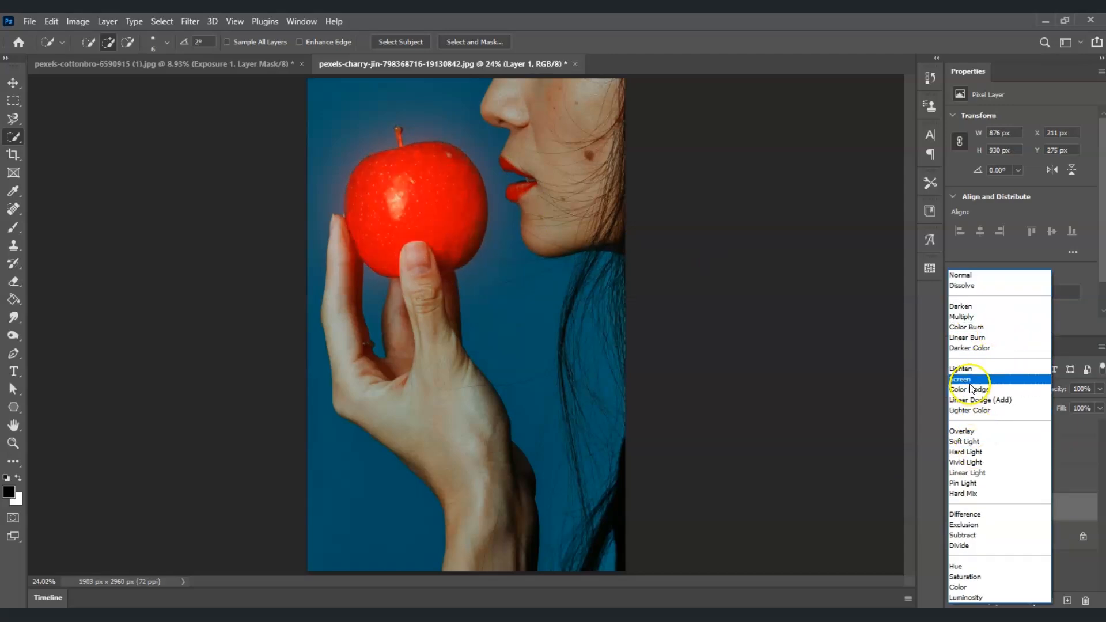
click(970, 383)
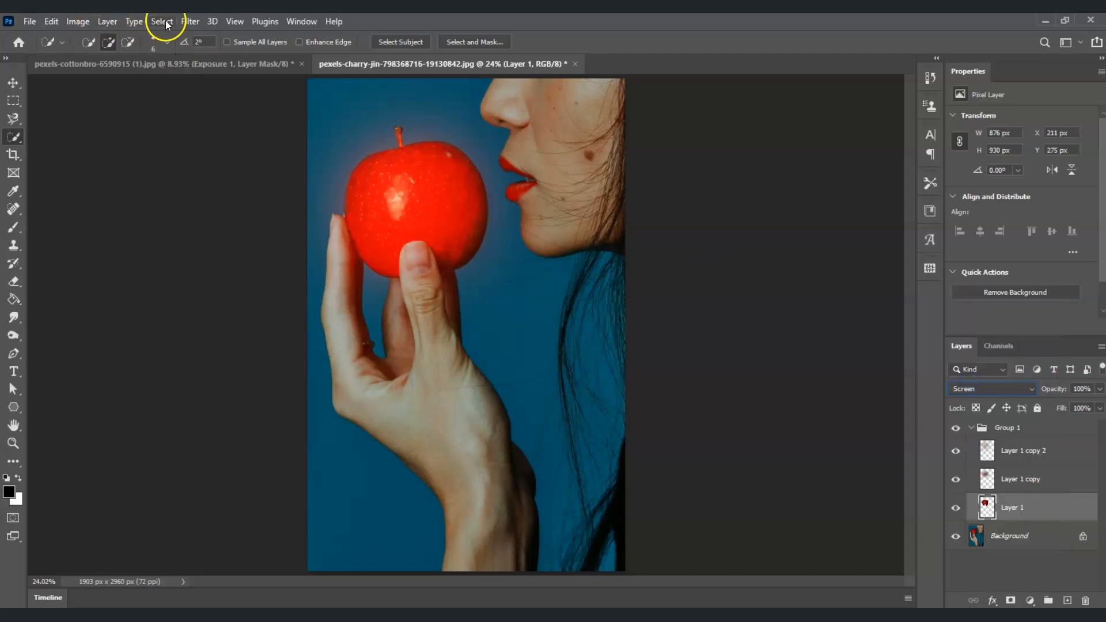
- Apply a Gaussian Blur to Layer 1 with a radius of 5 pixels
click(182, 20)
mouse_move(274, 224)
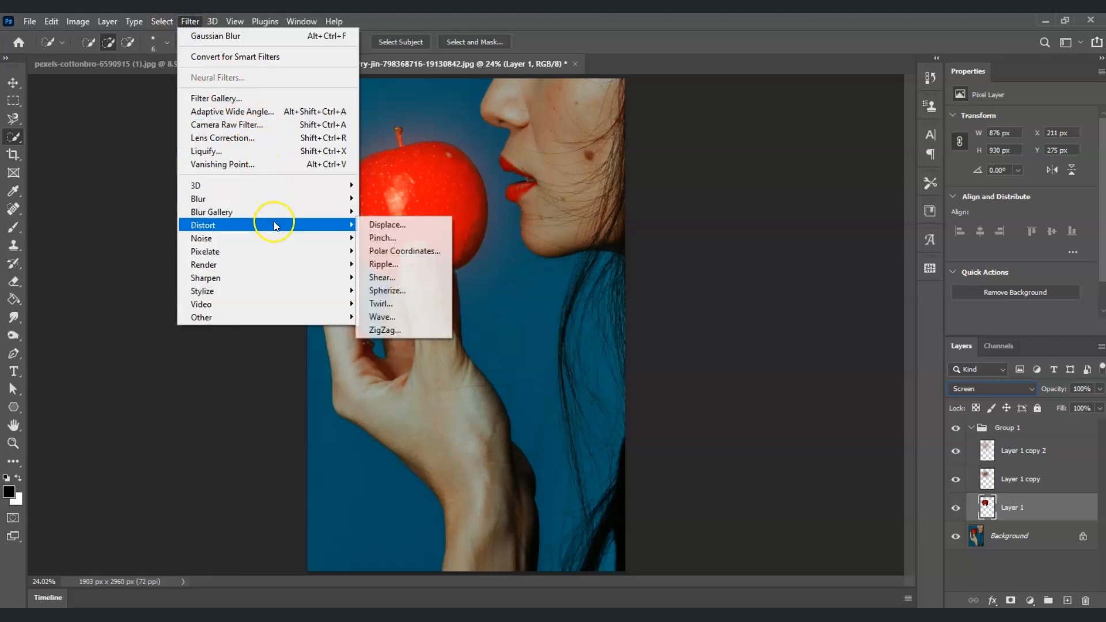
mouse_move(279, 199)
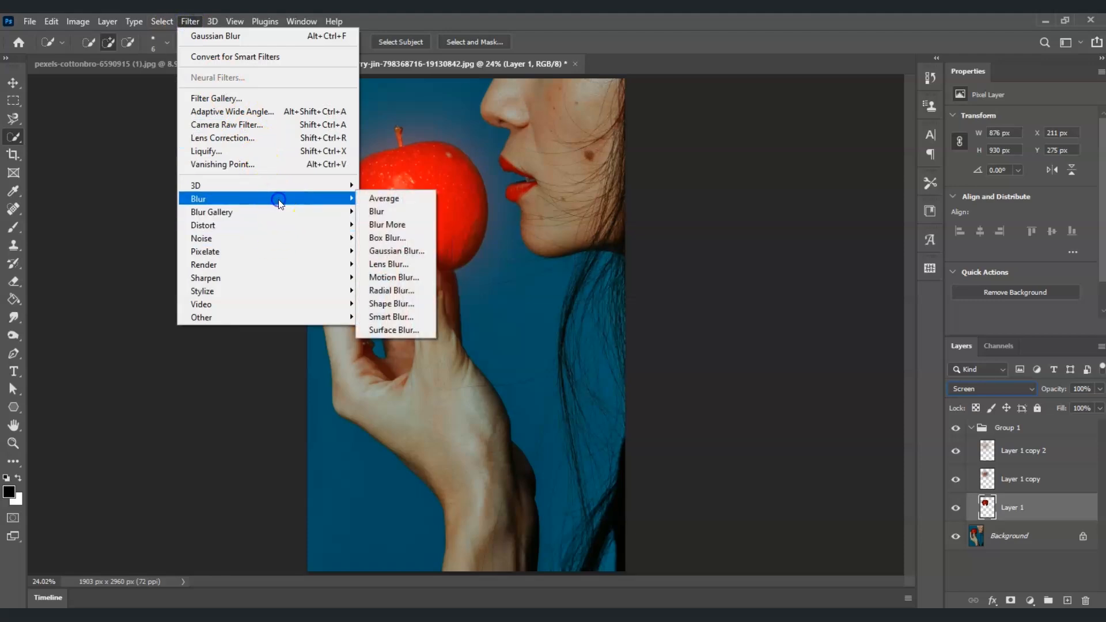
click(406, 251)
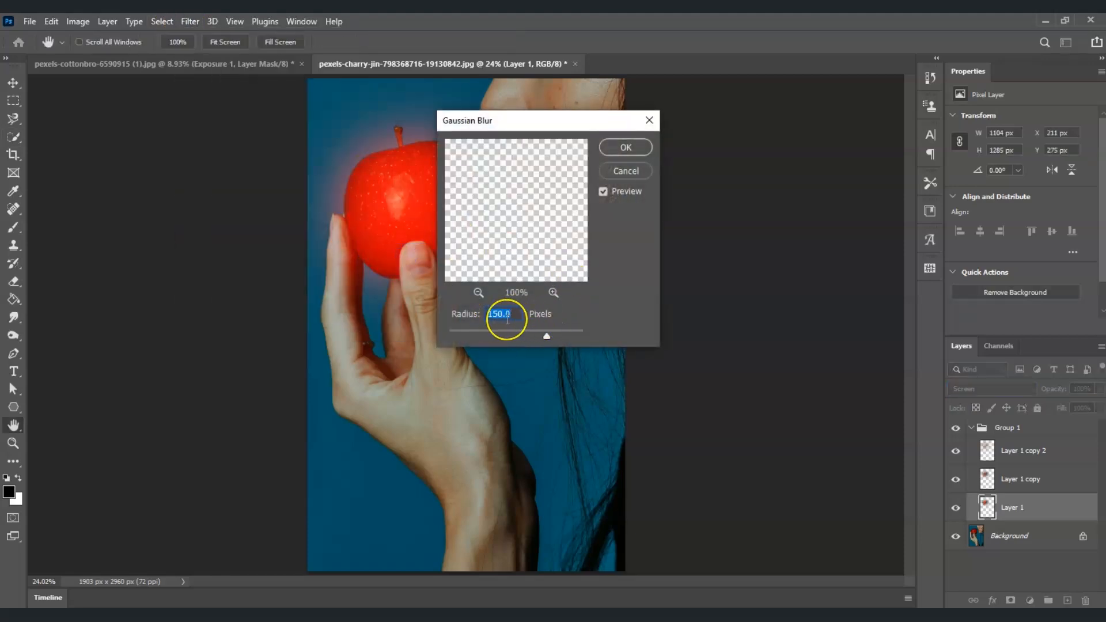
text(5)
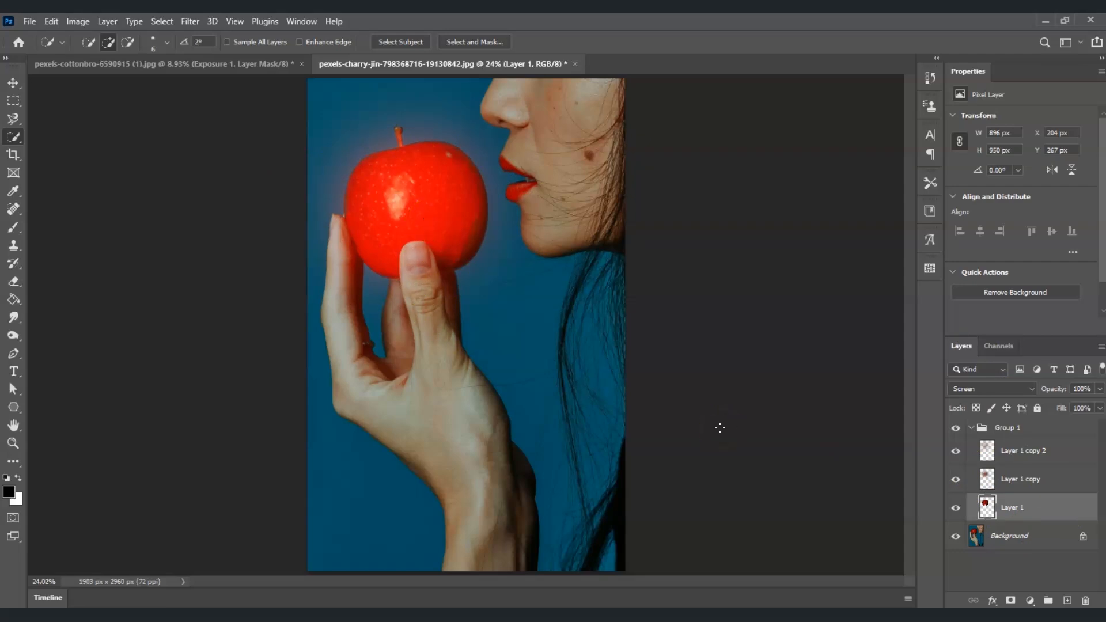
- Collapse Group 1, add an Exposure adjustment layer and move it below Group 1
click(971, 429)
click(971, 429)
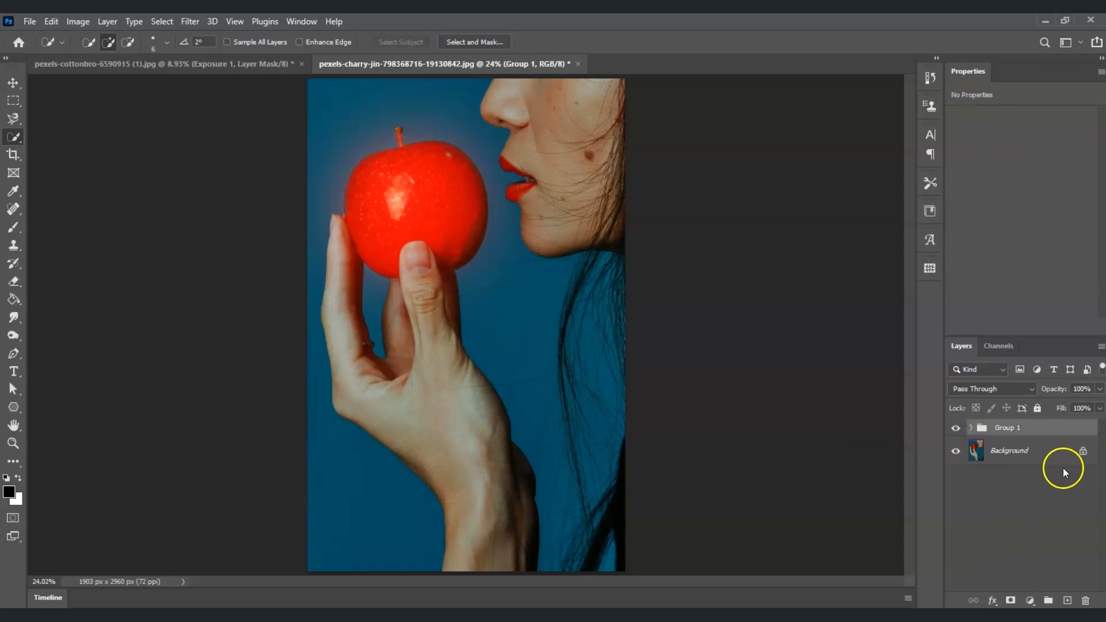
click(1034, 602)
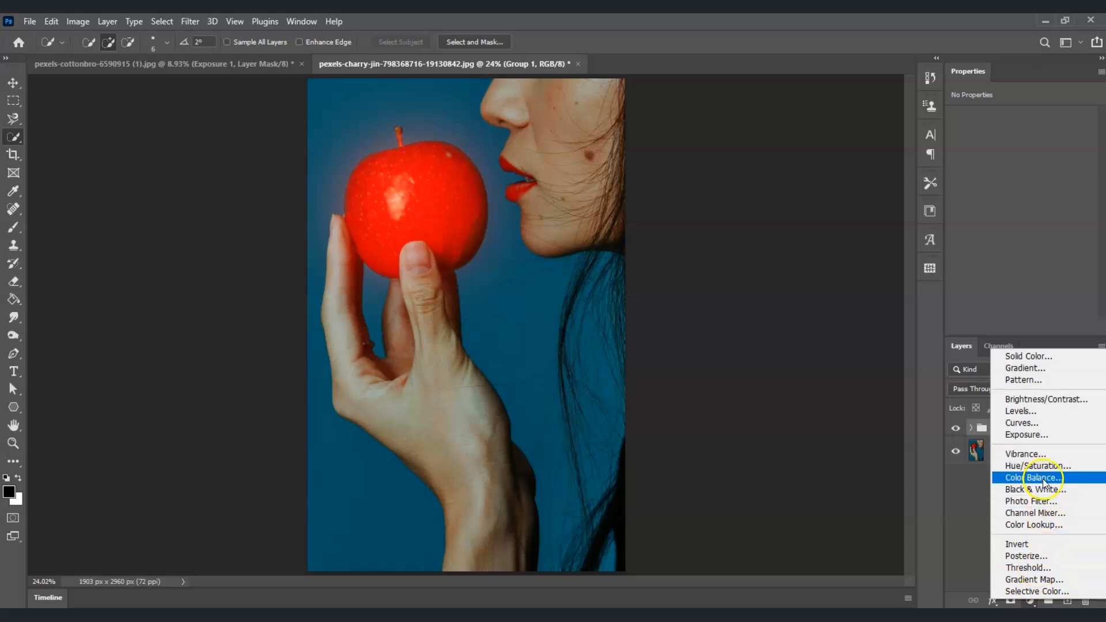
click(1050, 442)
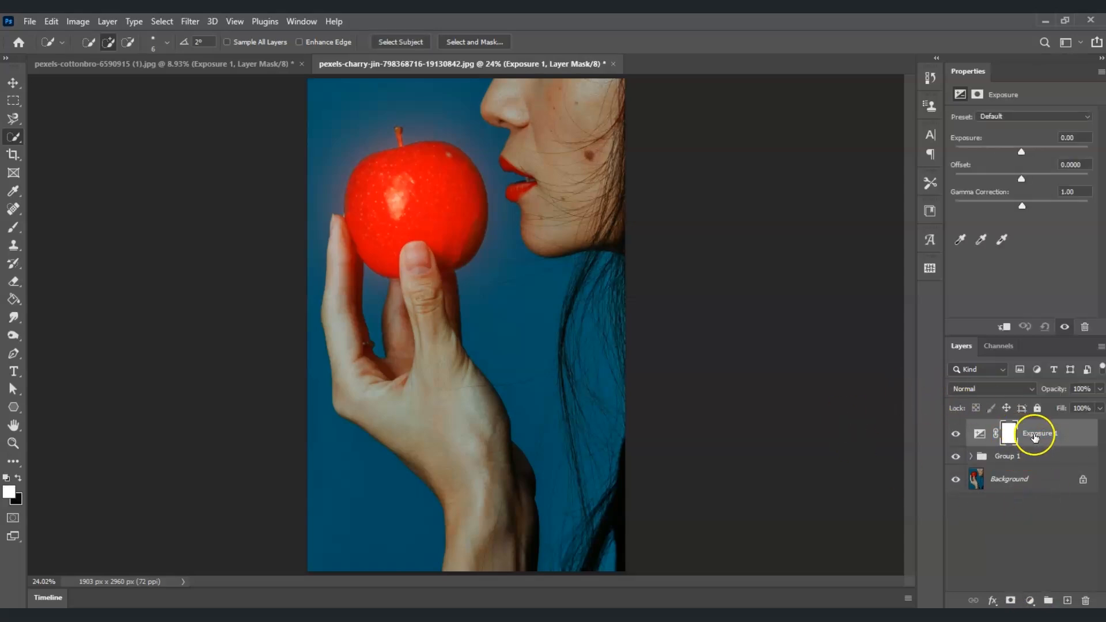
drag(1035, 437, 1039, 468)
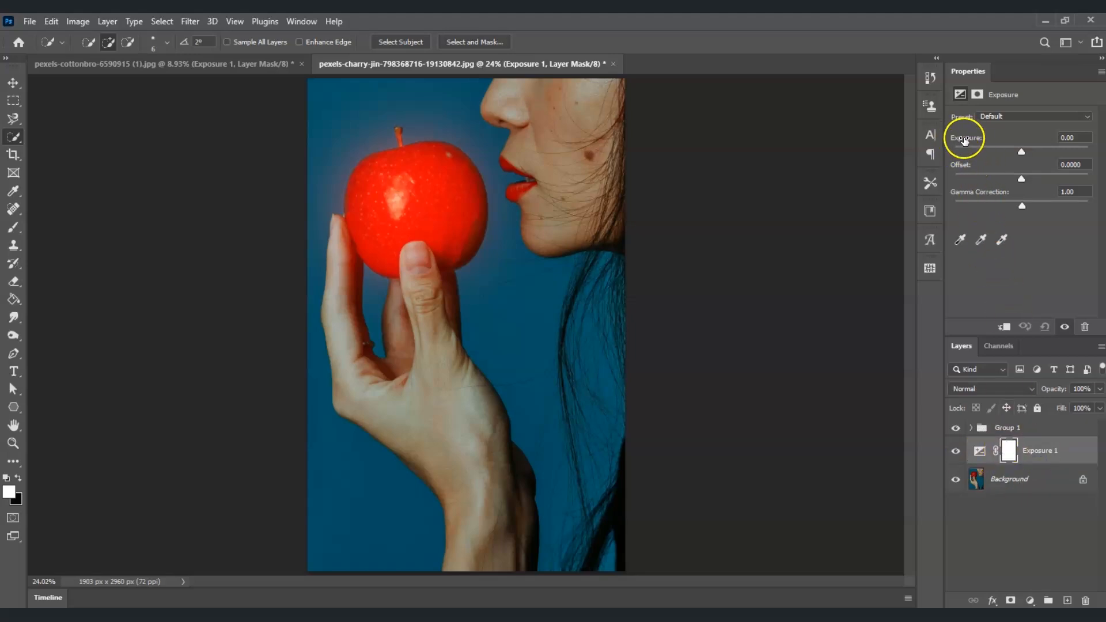
- Darken the photo by setting Exposure to -2.29 and Gamma Correction to 0.79
drag(1022, 152, 1002, 151)
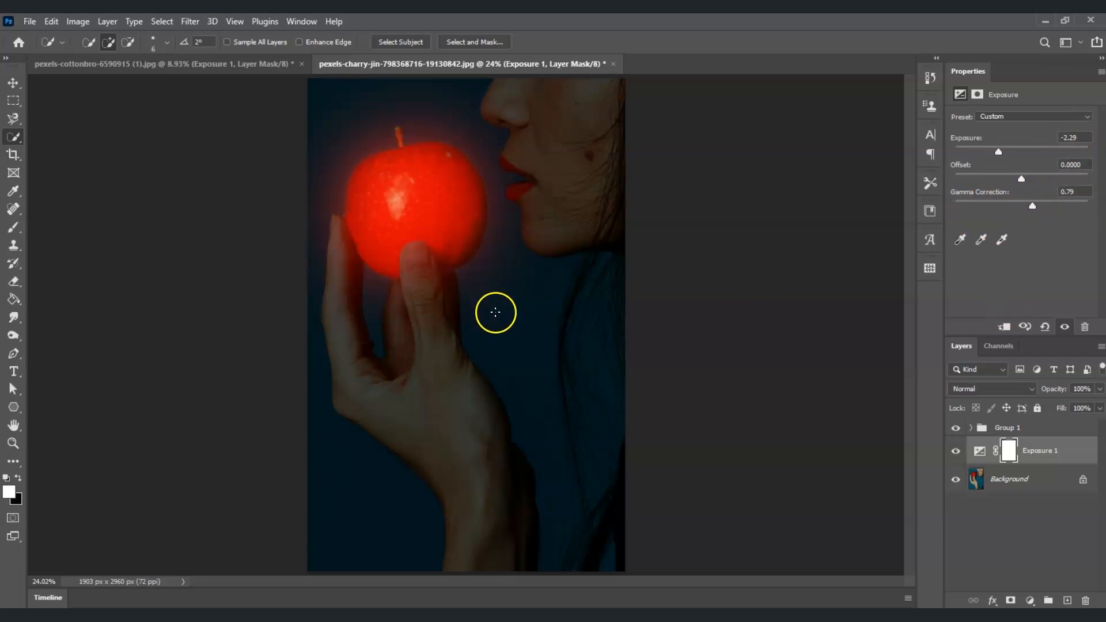
click(1031, 518)
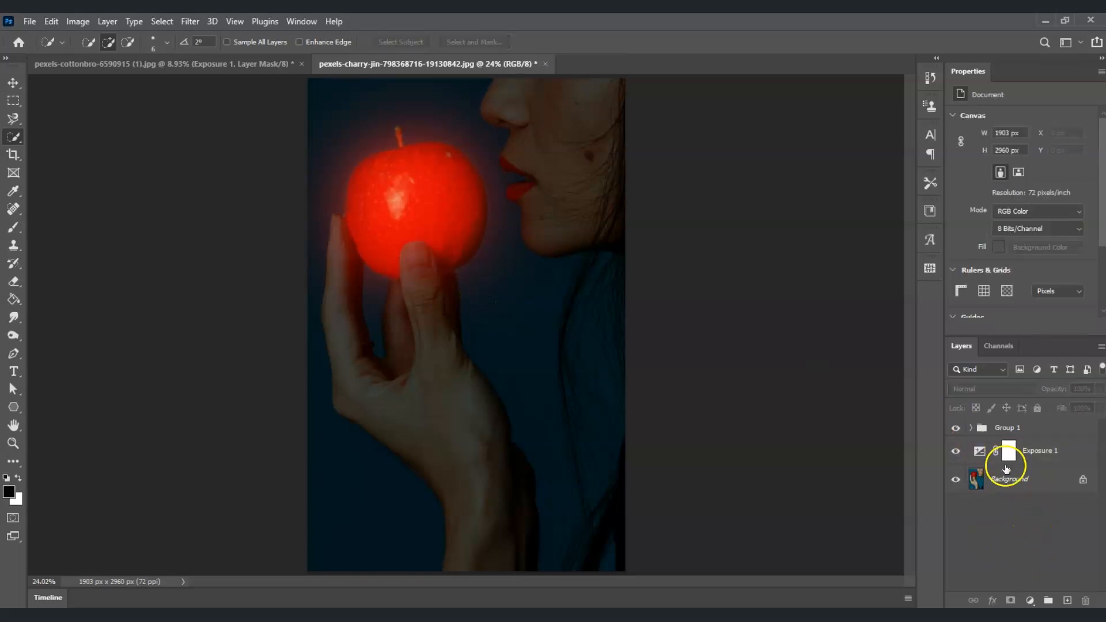
- Add a Hue/Saturation adjustment layer above Group 1 and clip it to the group
click(1046, 435)
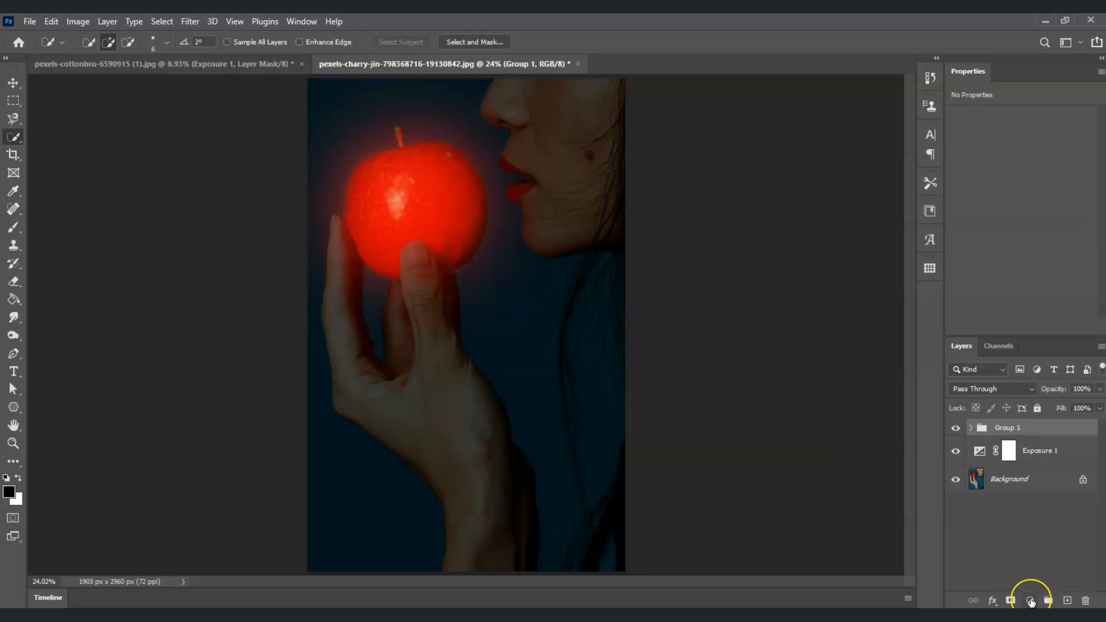
click(1030, 600)
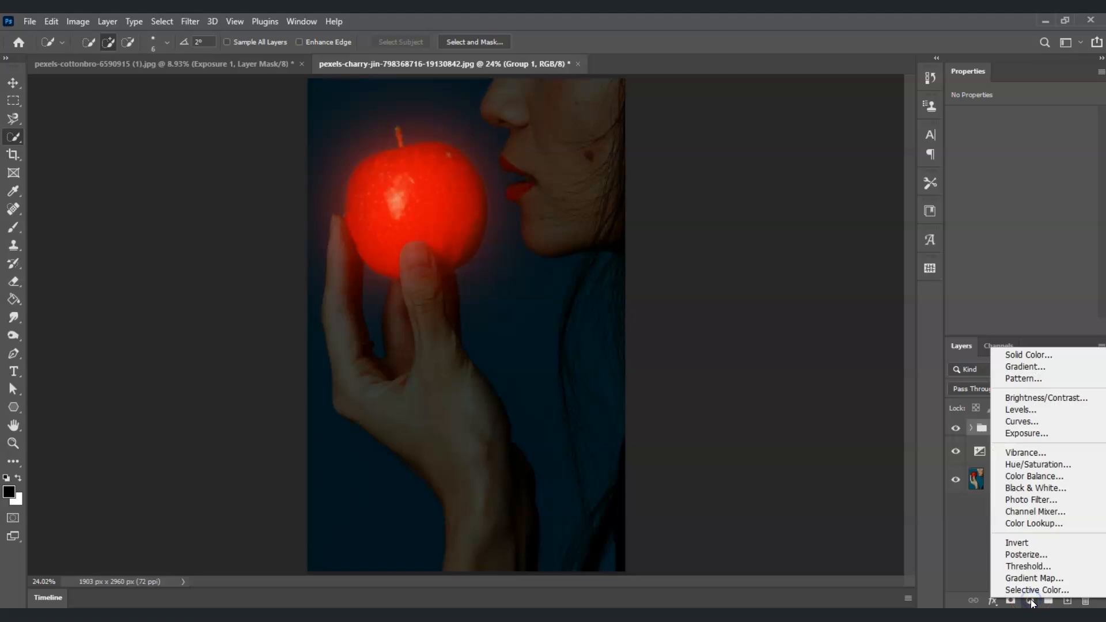
click(1037, 464)
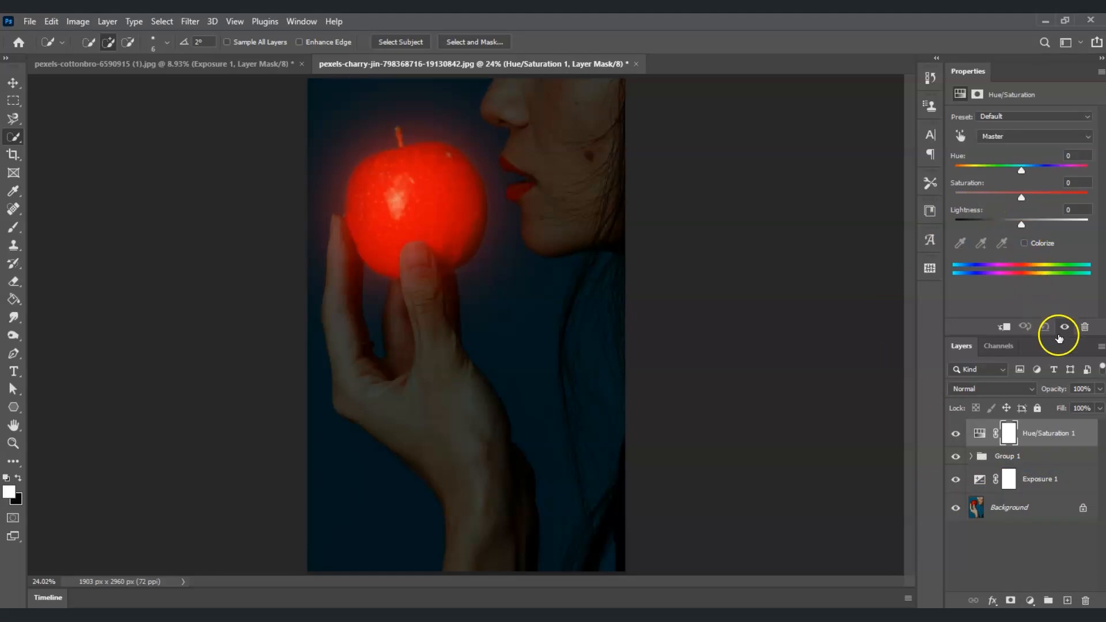
click(1061, 433)
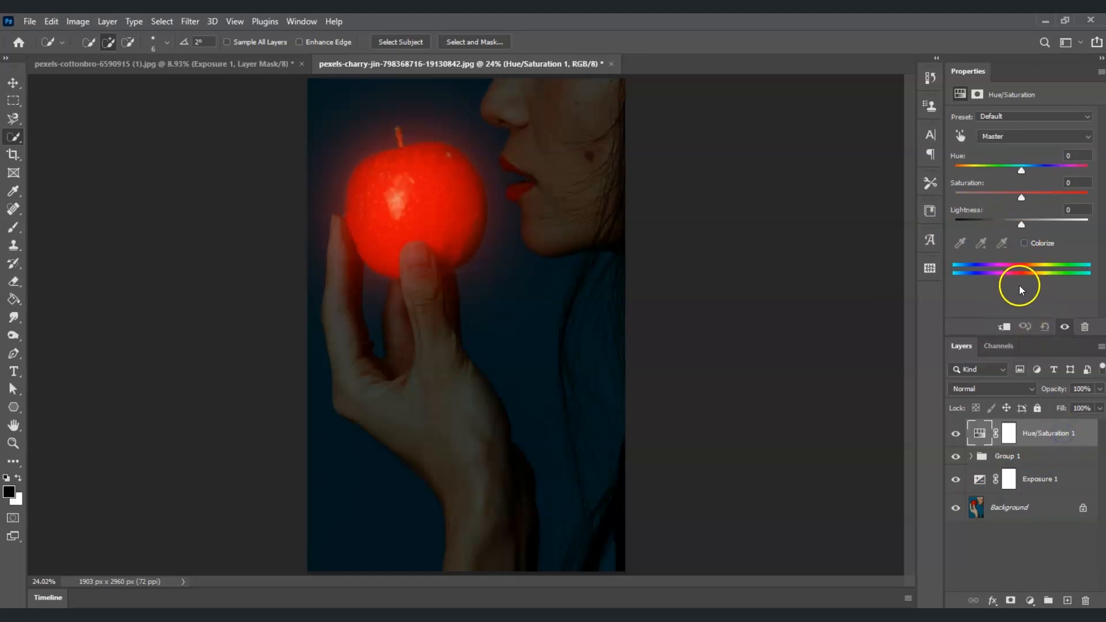
right_click(1045, 433)
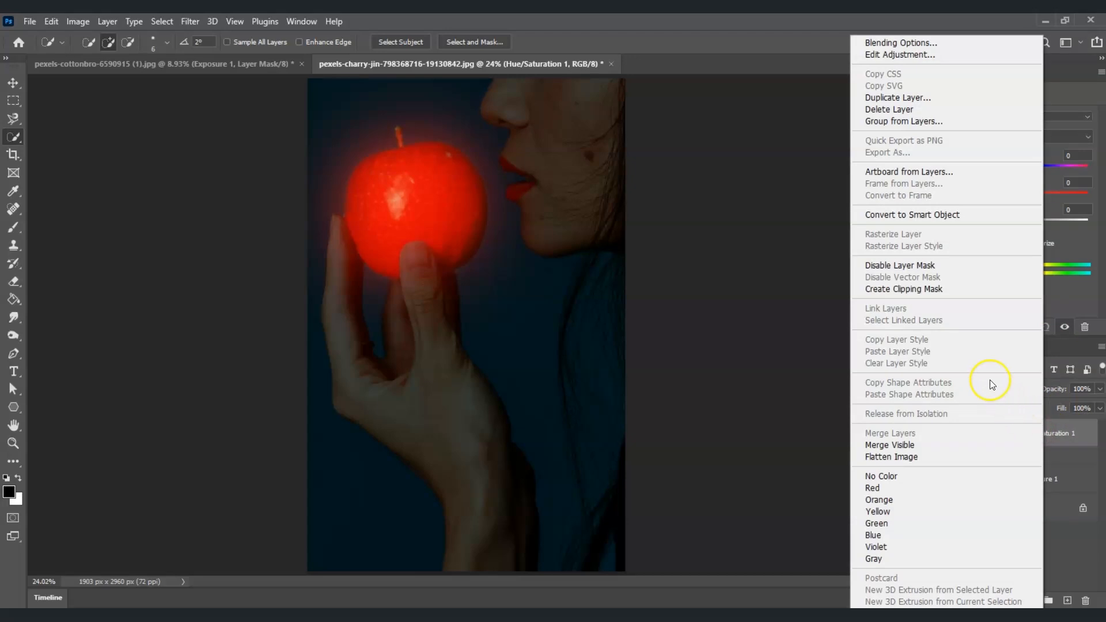
click(941, 294)
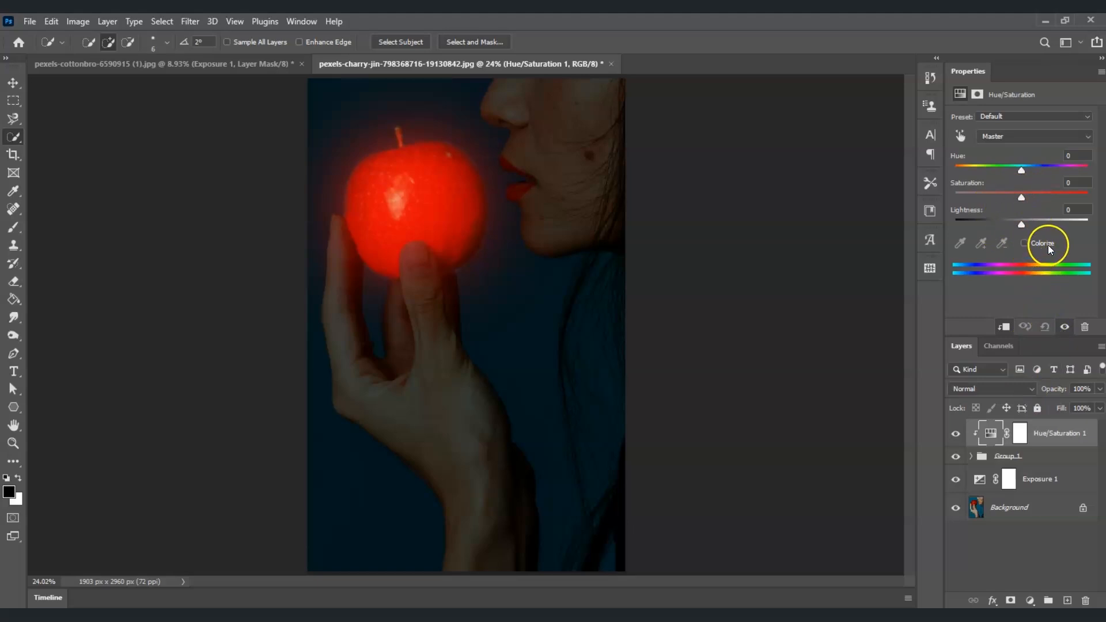
- Colorize the Hue/Saturation adjustment with Saturation 90 and Hue 58 to turn the glow yellow
click(1027, 243)
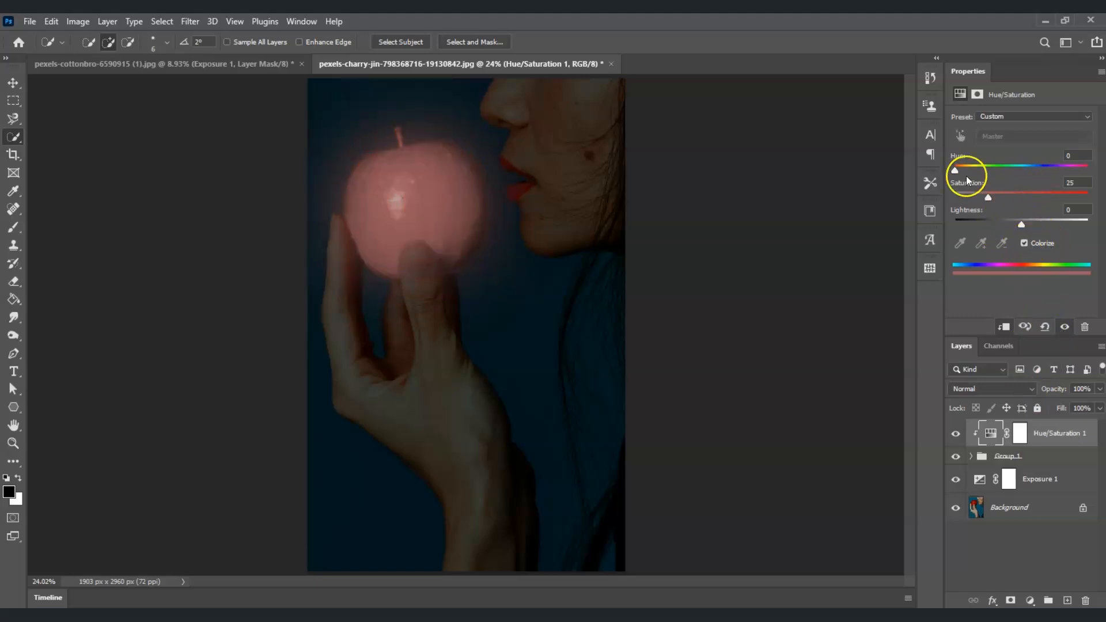
drag(992, 196, 1007, 197)
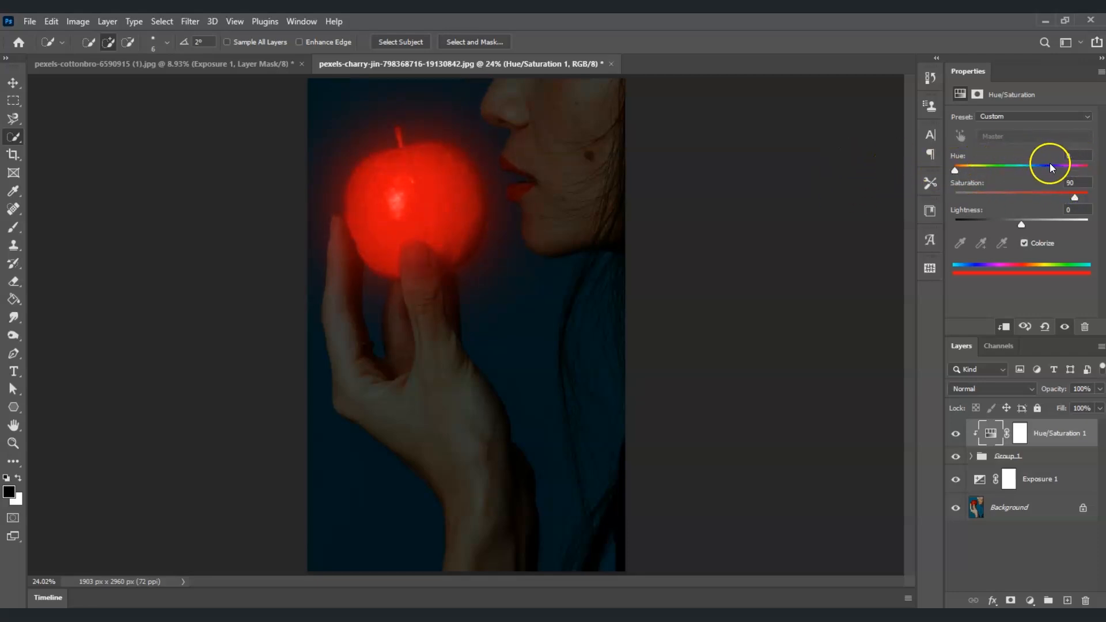
drag(955, 170, 974, 172)
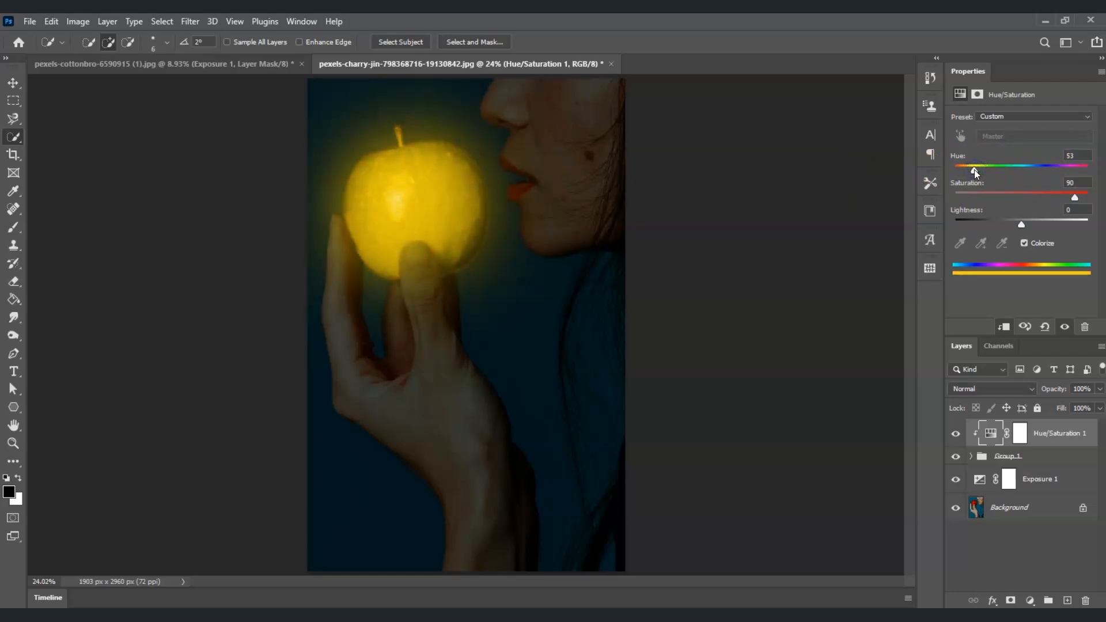
drag(974, 172, 1053, 179)
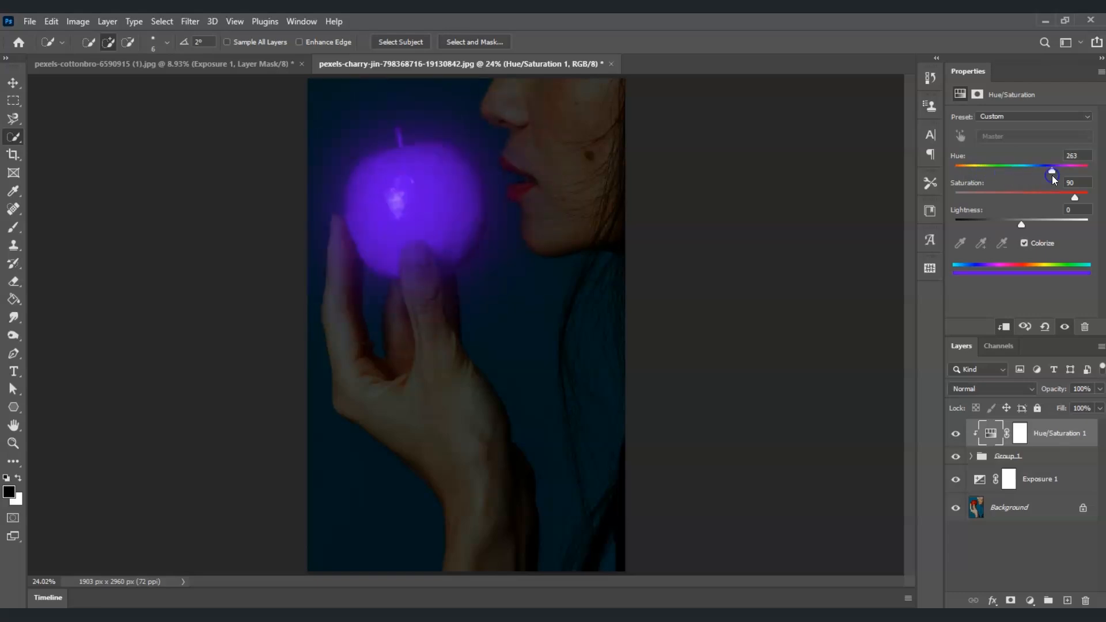
drag(1052, 171, 1073, 173)
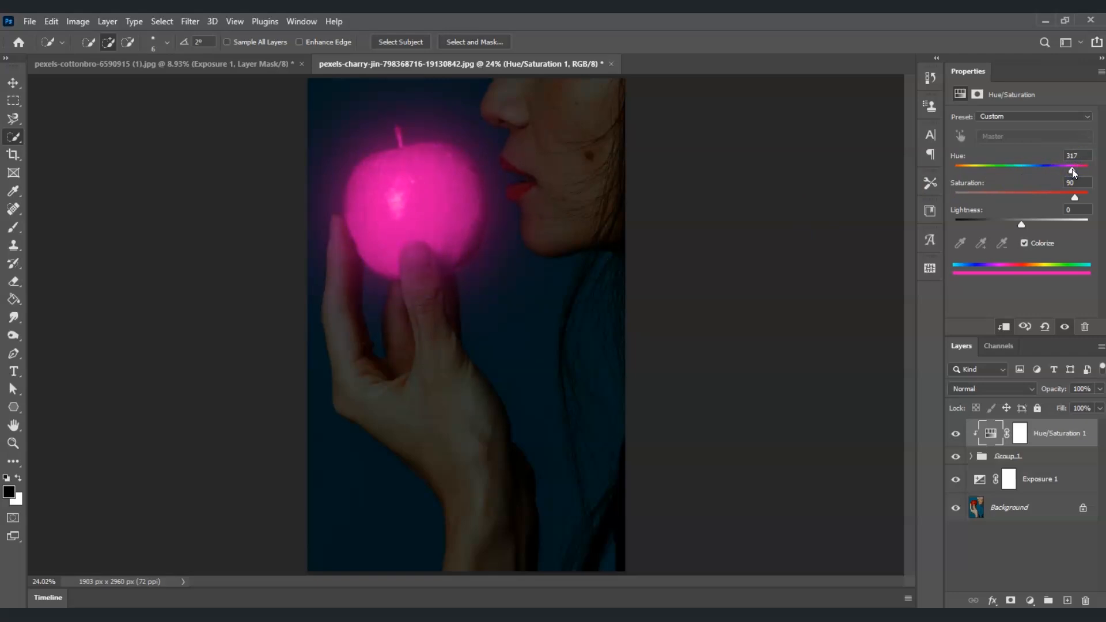
drag(1072, 172, 977, 172)
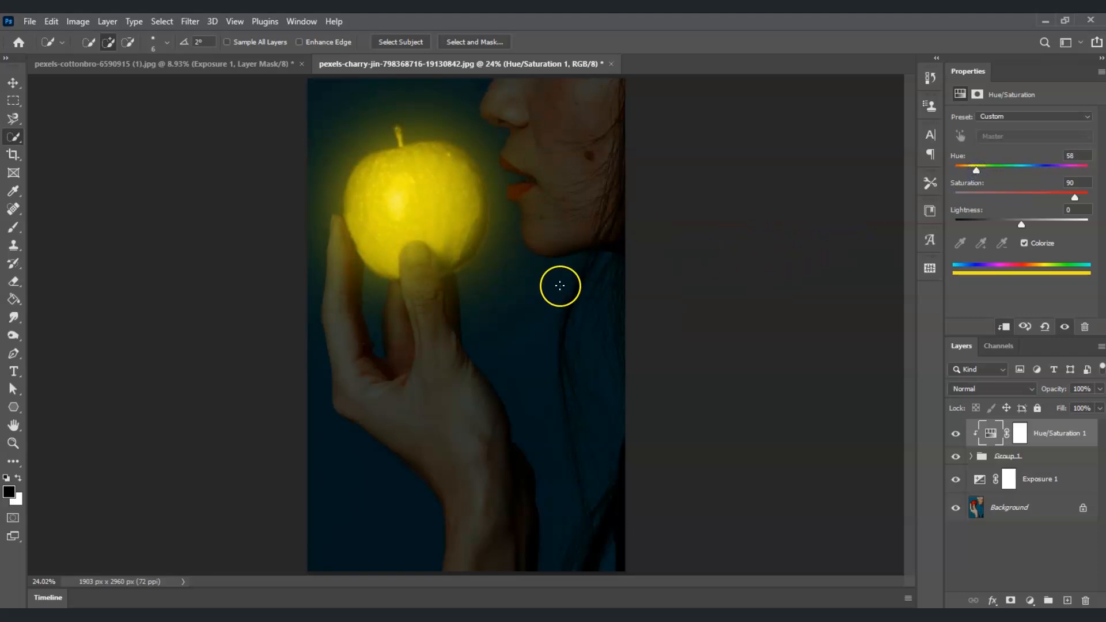
key(ctrl+alt+a)
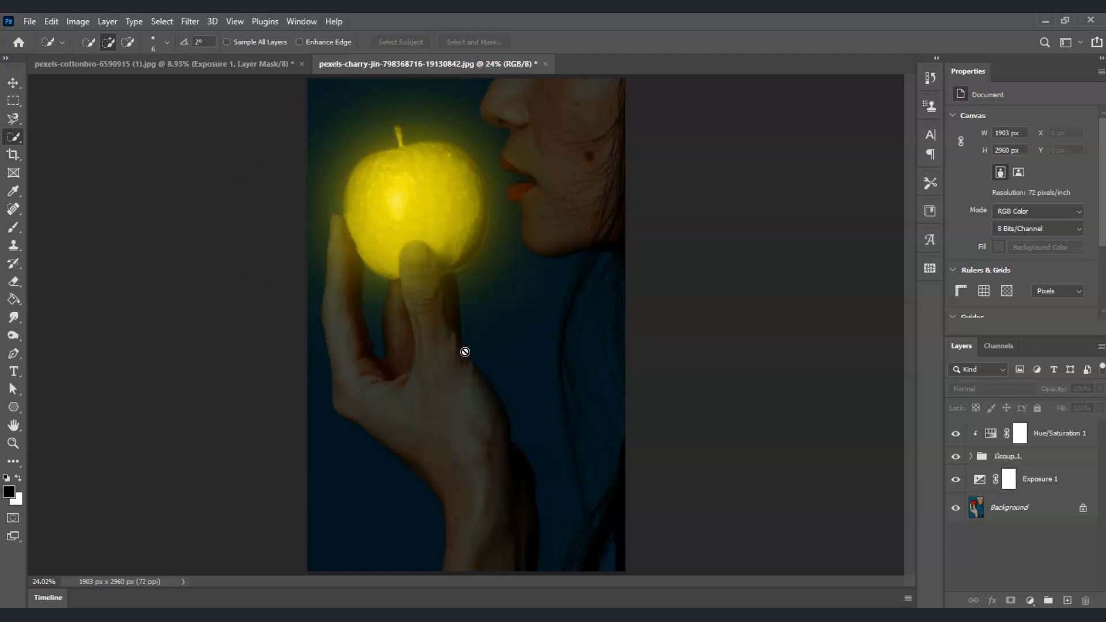
- Target the Exposure 1 layer mask with the Brush tool, a Soft Round Pressure Size tip and black foreground
click(1014, 484)
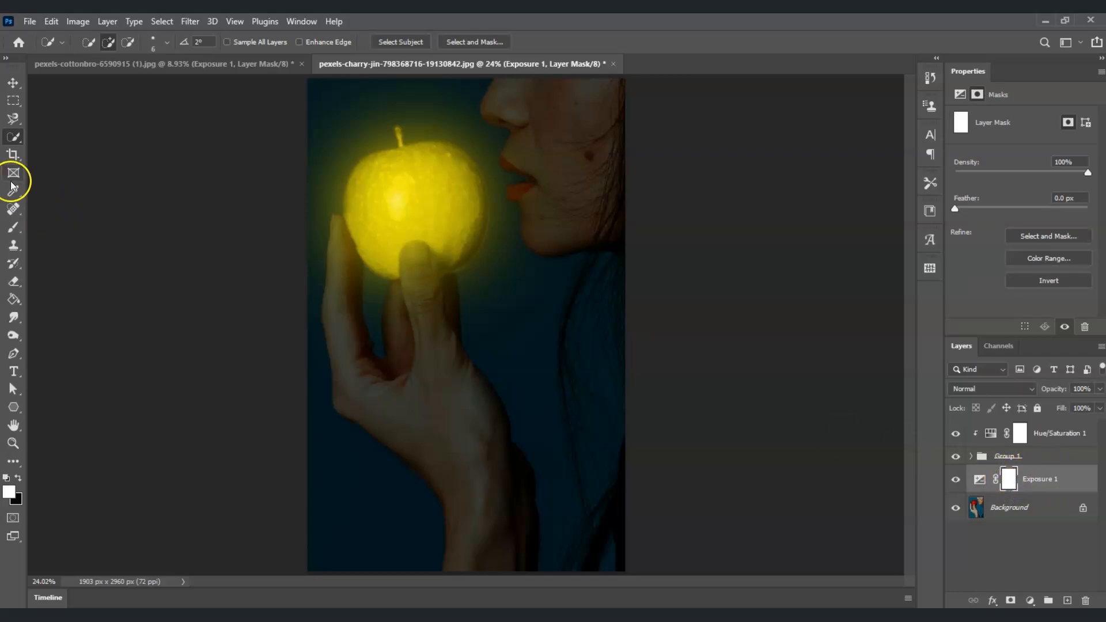
click(15, 229)
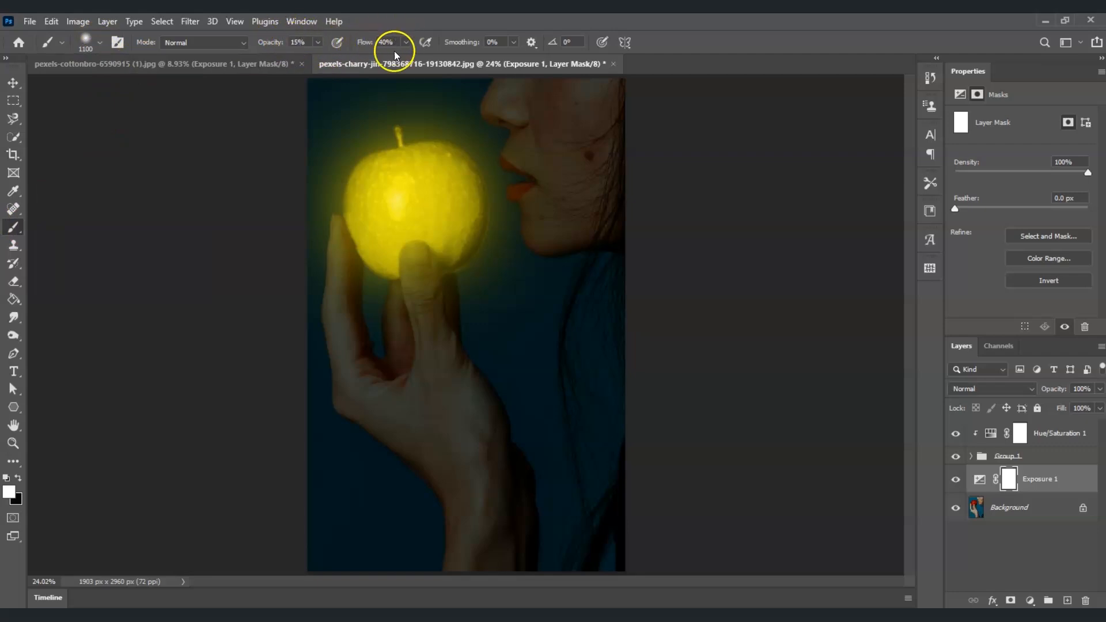
click(99, 40)
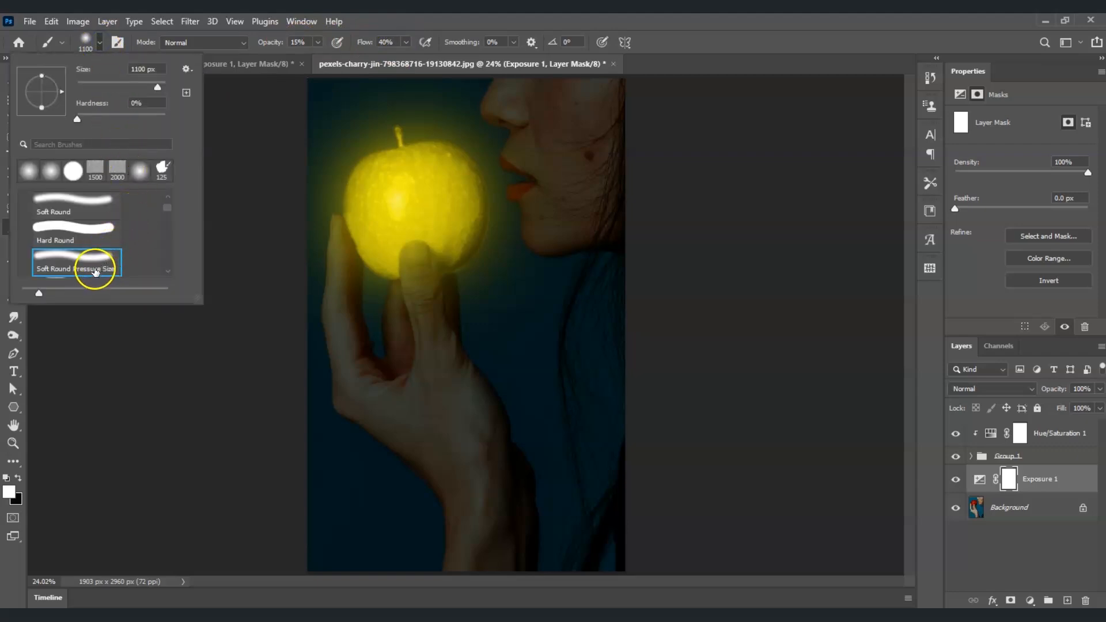
click(92, 266)
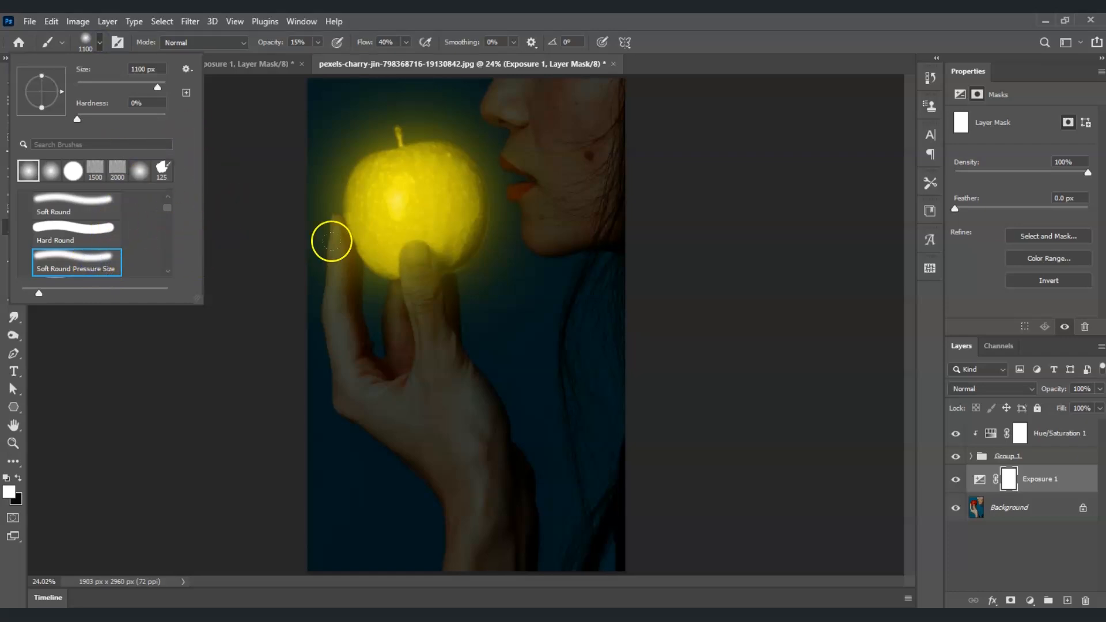
click(22, 496)
click(21, 477)
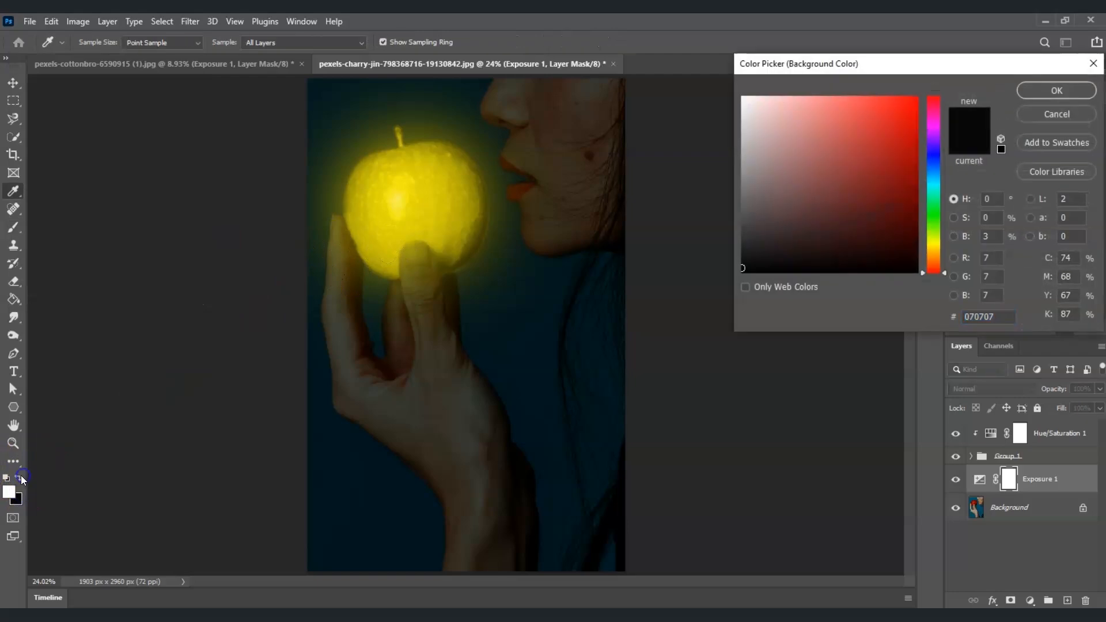
key(Return)
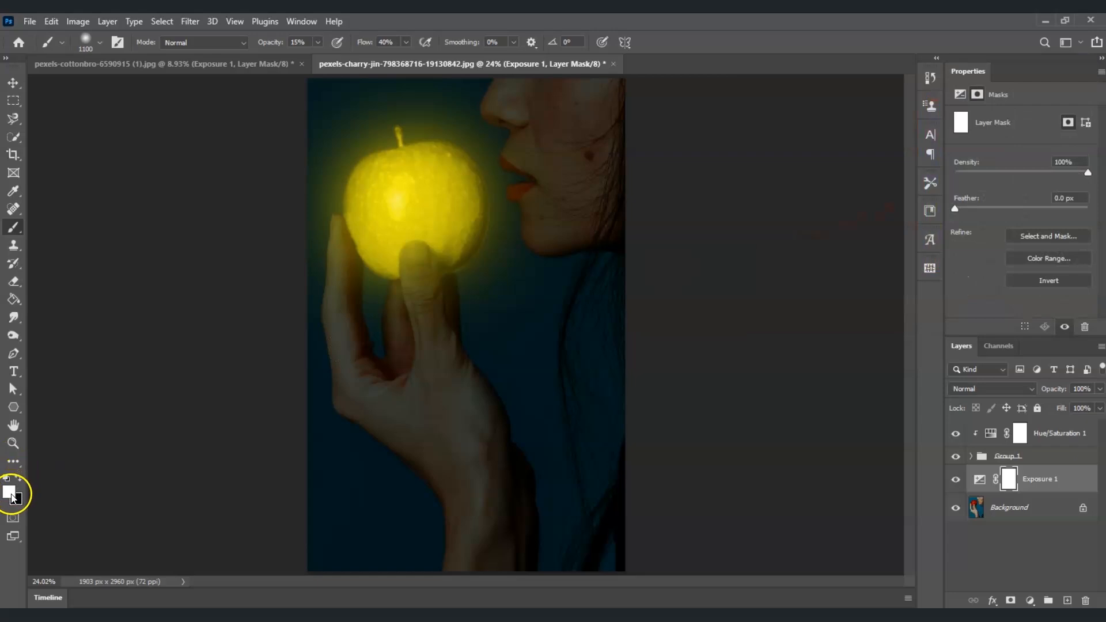
click(20, 478)
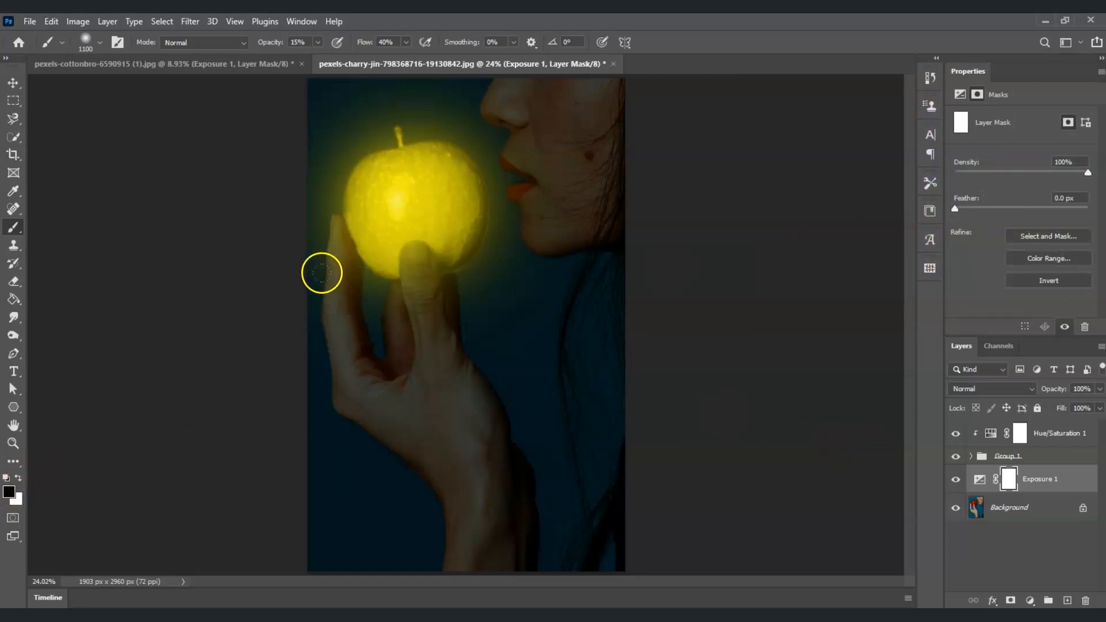
- Paint black on the Exposure mask around the apple and the lips to let the glow brighten them
click(354, 307)
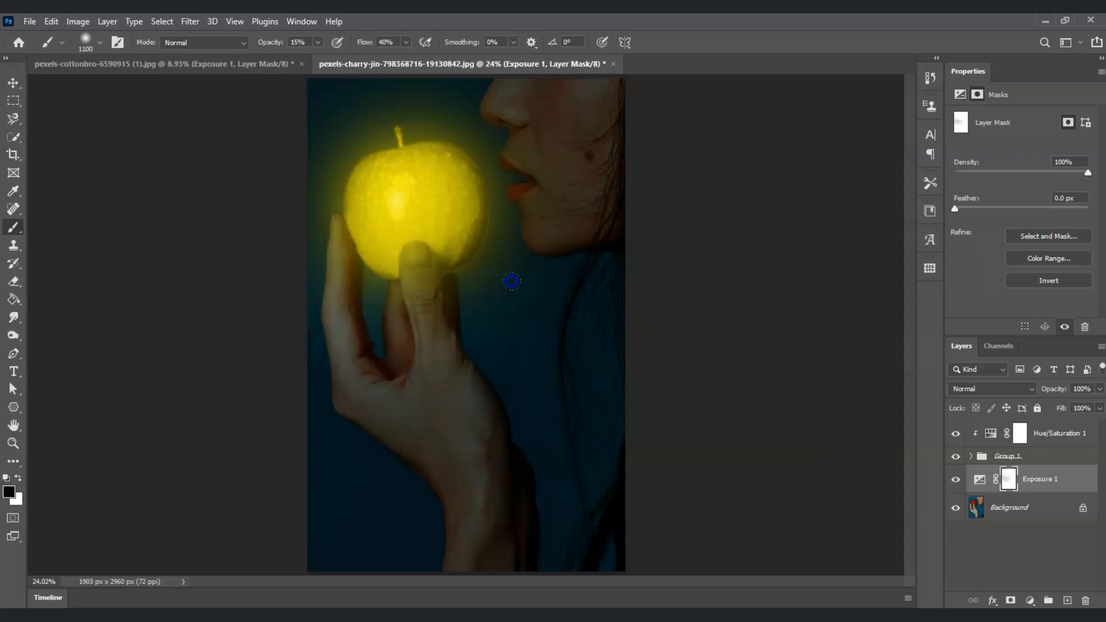
drag(534, 214, 519, 157)
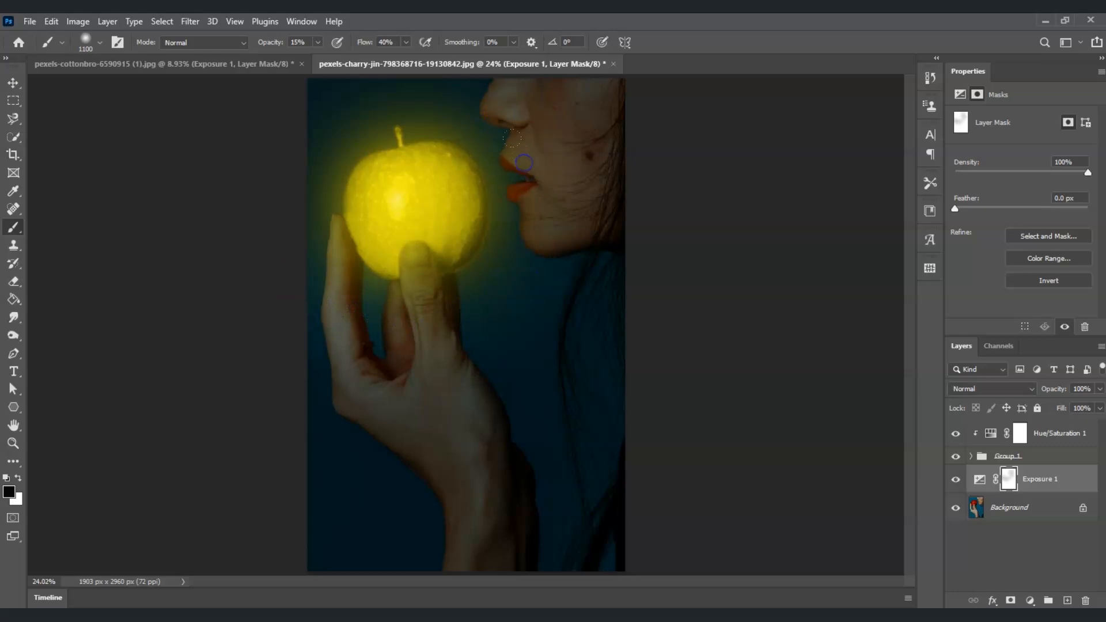
mouse_move(475, 126)
mouse_down()
mouse_move(466, 147)
mouse_move(474, 173)
mouse_up()
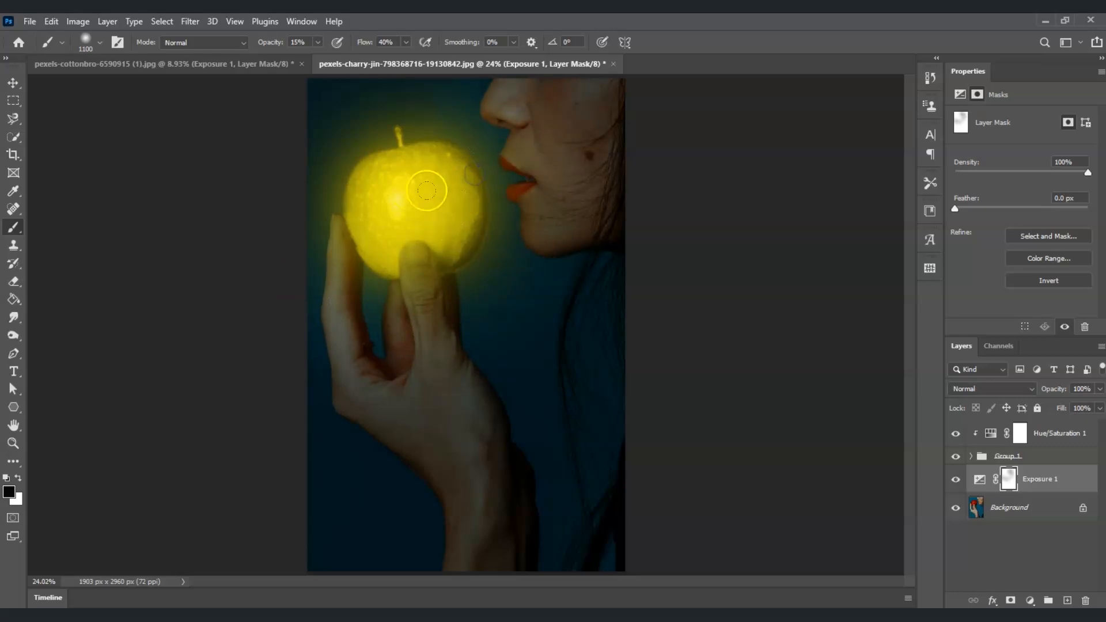
mouse_move(471, 133)
mouse_down()
mouse_move(472, 153)
mouse_move(503, 157)
mouse_move(486, 186)
mouse_up()
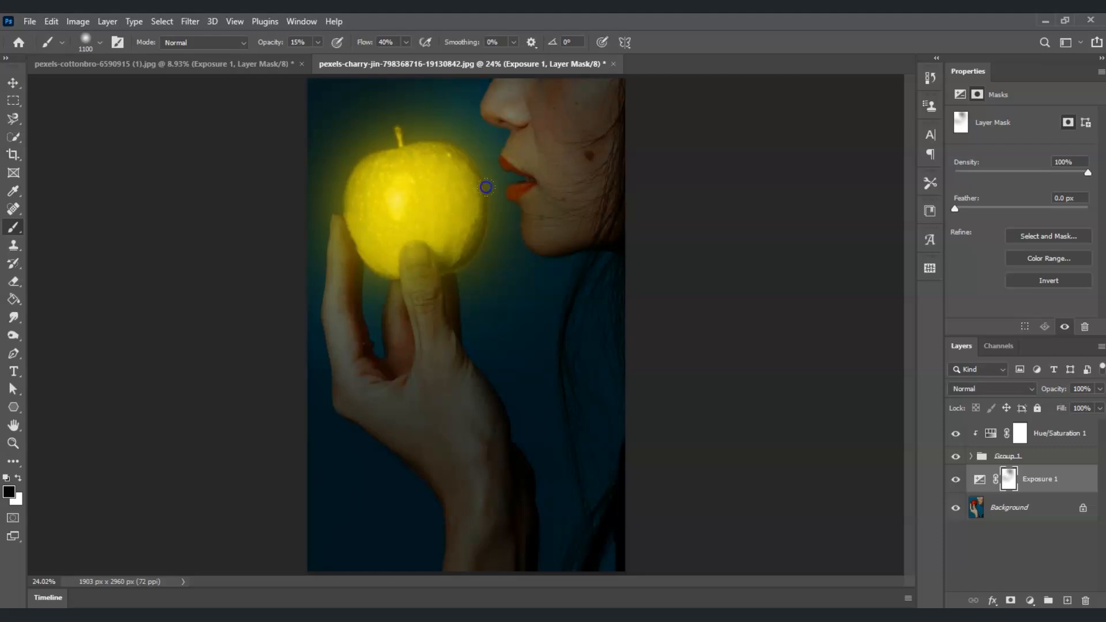
drag(508, 258, 527, 253)
mouse_move(494, 226)
mouse_down()
mouse_move(487, 217)
mouse_move(493, 228)
mouse_up()
drag(479, 190, 475, 179)
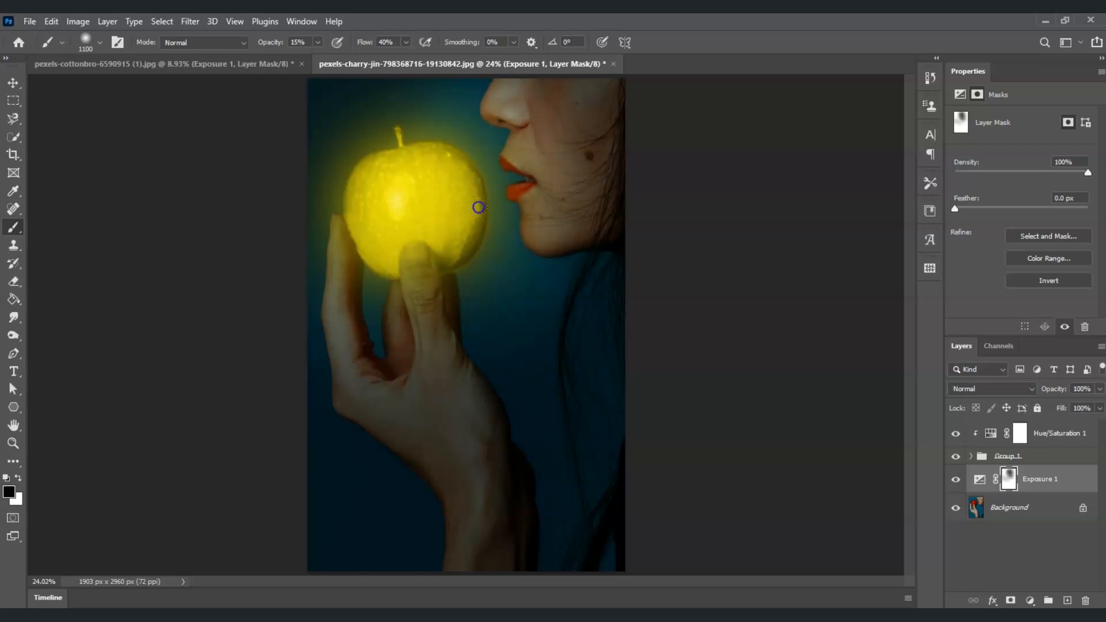
- Continue painting black on the Exposure mask around the apple, the hand and the lips
drag(386, 316, 380, 305)
drag(486, 273, 457, 326)
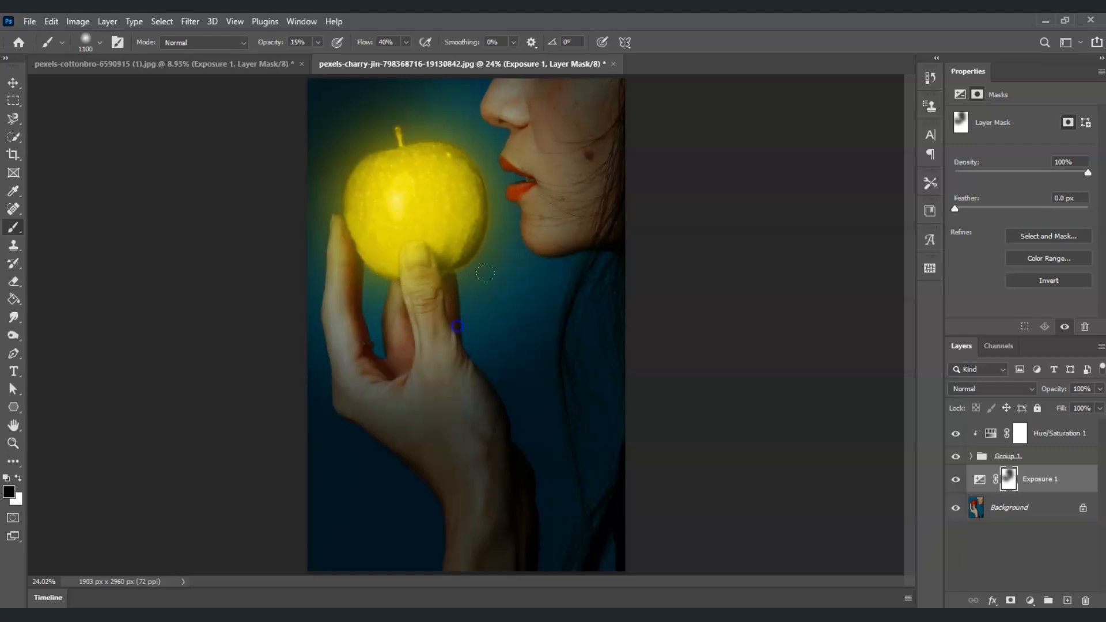
mouse_move(478, 200)
mouse_down()
mouse_move(455, 138)
mouse_move(455, 173)
mouse_move(505, 216)
mouse_up()
mouse_move(502, 215)
mouse_down()
mouse_move(474, 199)
mouse_move(454, 264)
mouse_up()
mouse_move(369, 164)
mouse_down()
mouse_move(384, 186)
mouse_move(398, 316)
mouse_move(529, 234)
mouse_move(424, 253)
mouse_move(406, 233)
mouse_move(440, 129)
mouse_move(446, 203)
mouse_move(413, 237)
mouse_move(438, 235)
mouse_move(405, 185)
mouse_up()
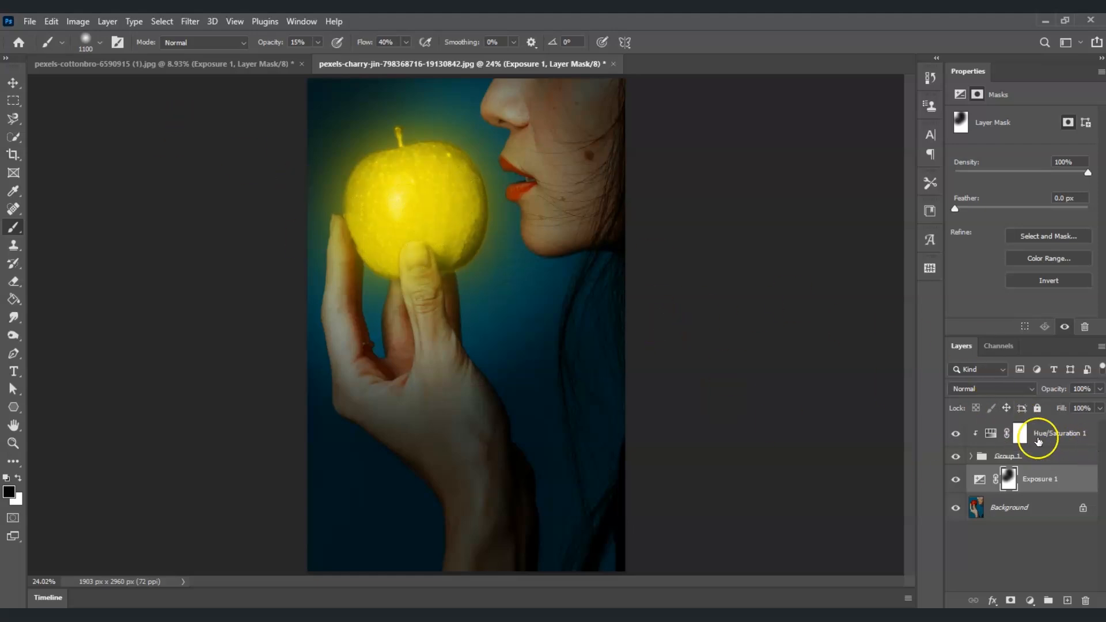
- Duplicate the Hue/Saturation 1 layer and move the copy below Group 1, just above Exposure 1
click(1070, 436)
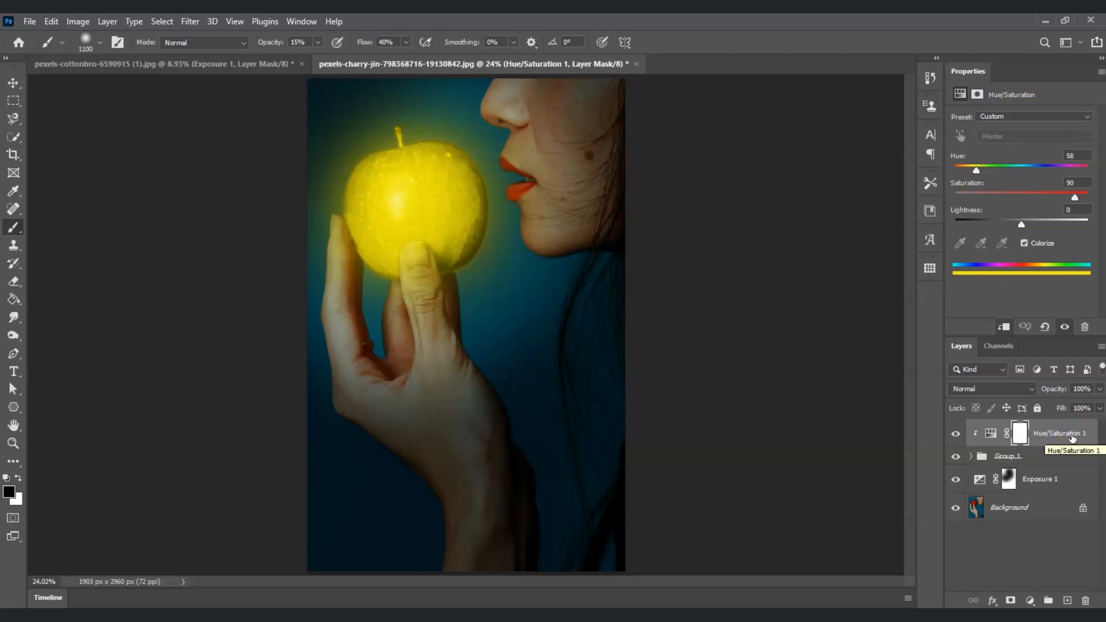
key(ctrl+j)
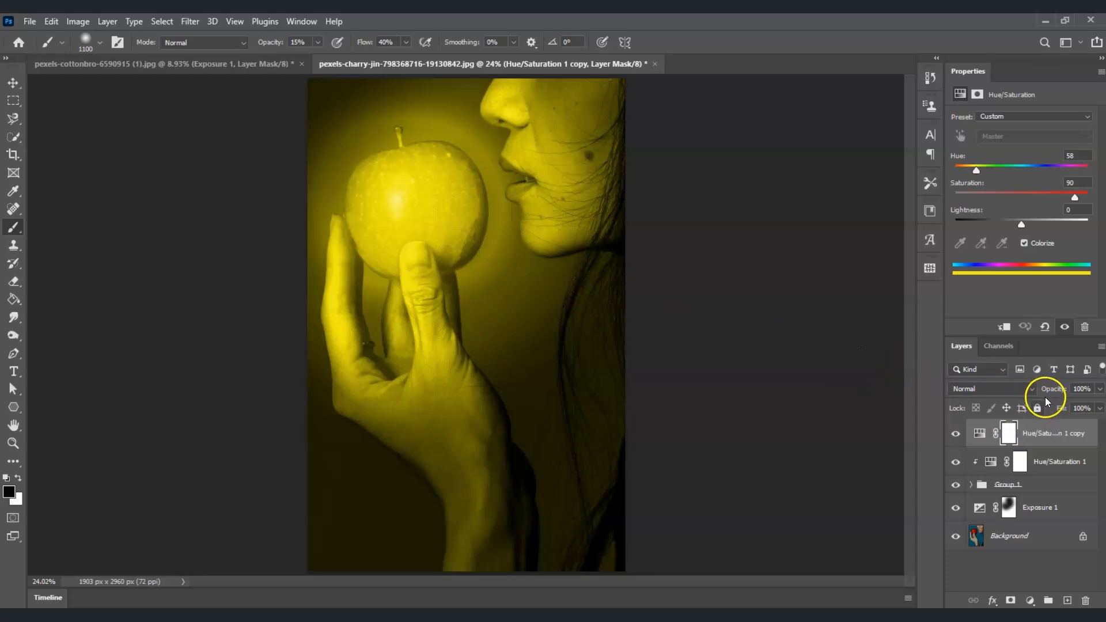
click(1048, 433)
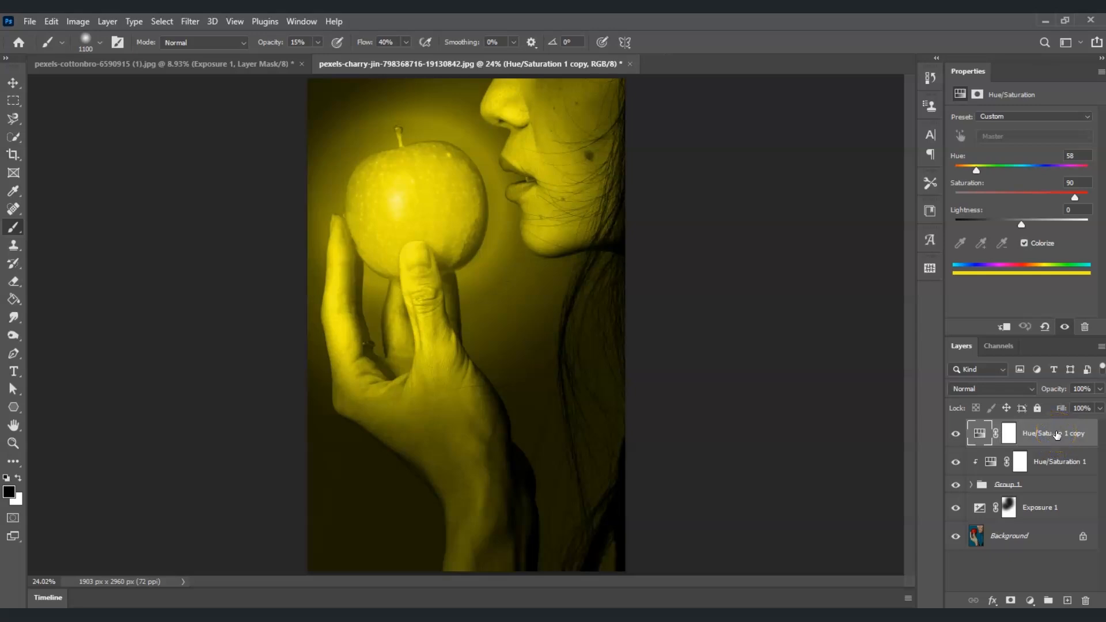
drag(1056, 434, 1049, 494)
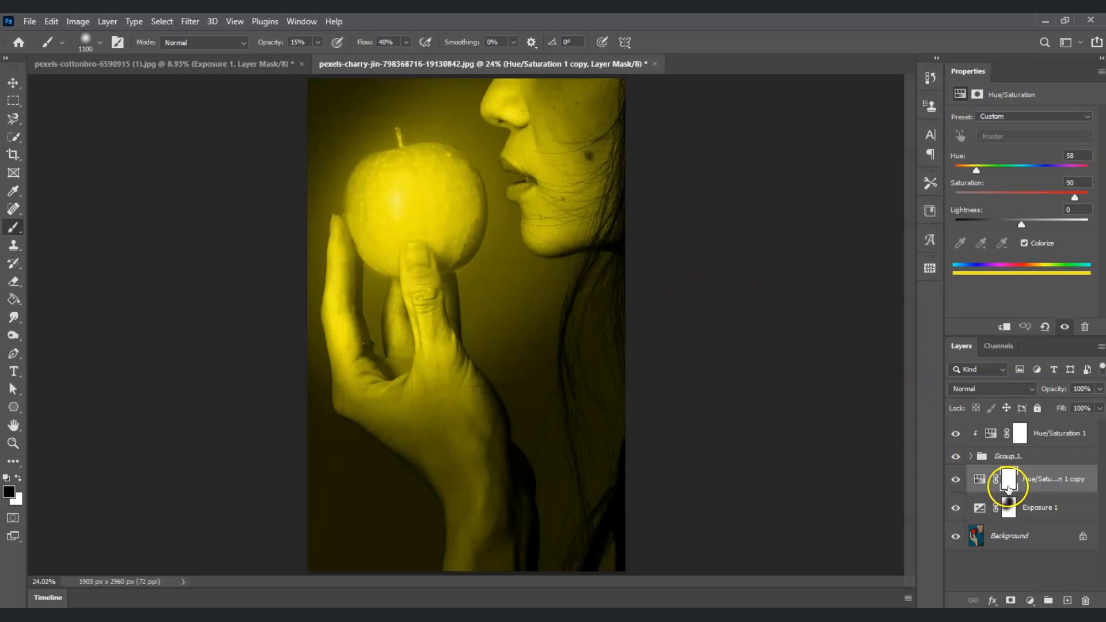
- Select the Hue/Saturation copy's layer mask and invert it to black
click(1013, 484)
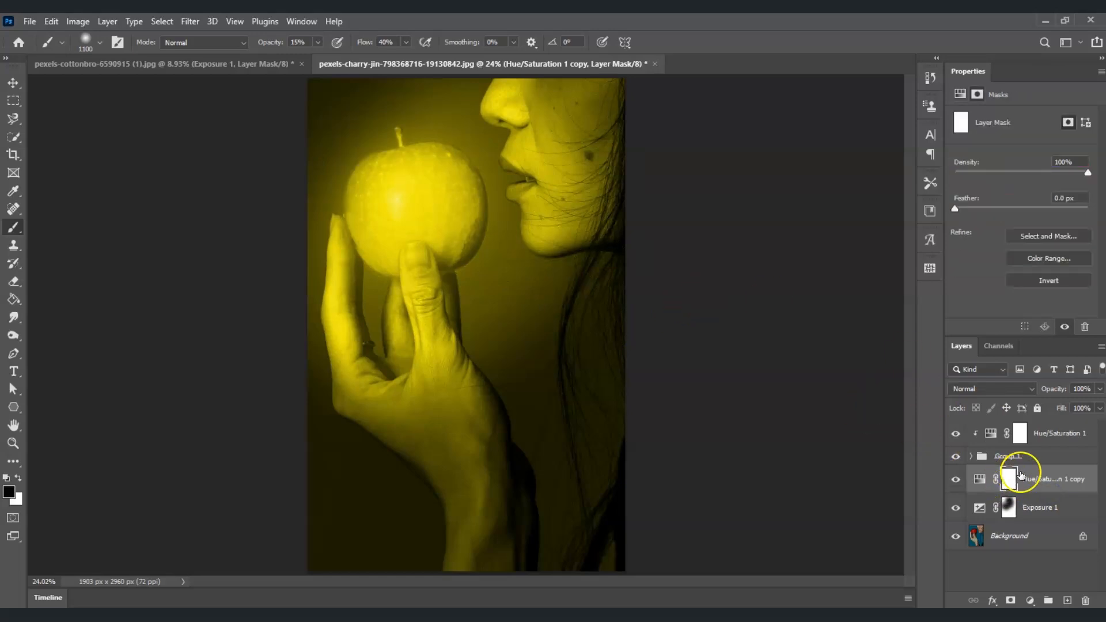
click(1009, 477)
click(1016, 483)
click(1013, 483)
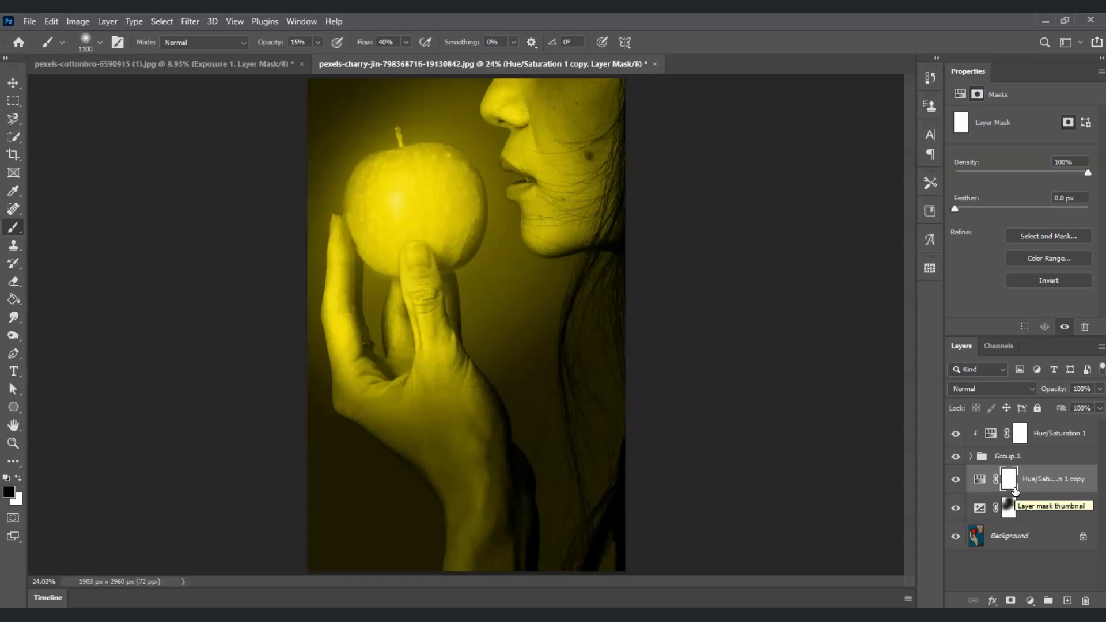
drag(1015, 490, 1018, 495)
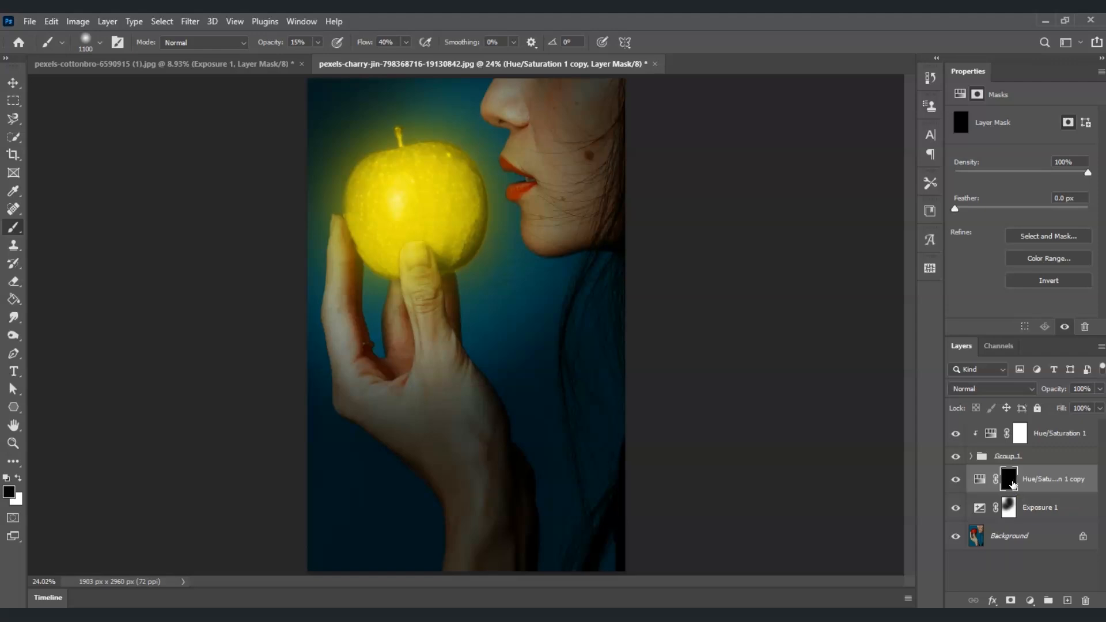
click(1010, 485)
- Paint white on the Hue/Saturation copy mask with a 300 px brush over the hand and background near the apple
click(19, 478)
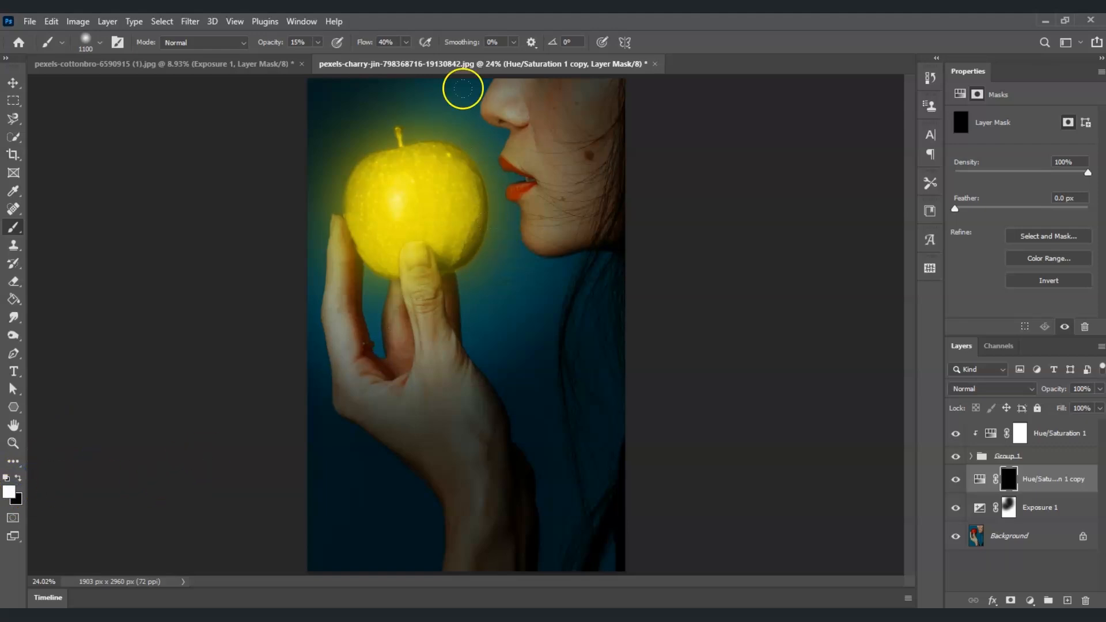
drag(471, 132, 481, 129)
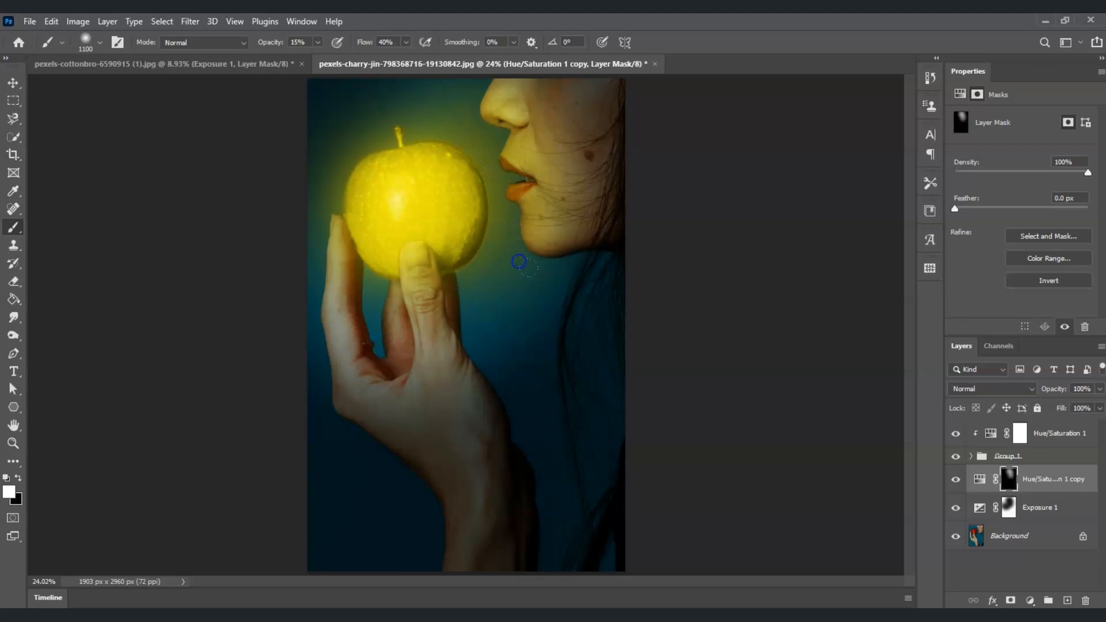
mouse_move(424, 335)
mouse_down()
mouse_move(394, 349)
mouse_move(340, 294)
mouse_move(360, 325)
mouse_move(400, 331)
mouse_up()
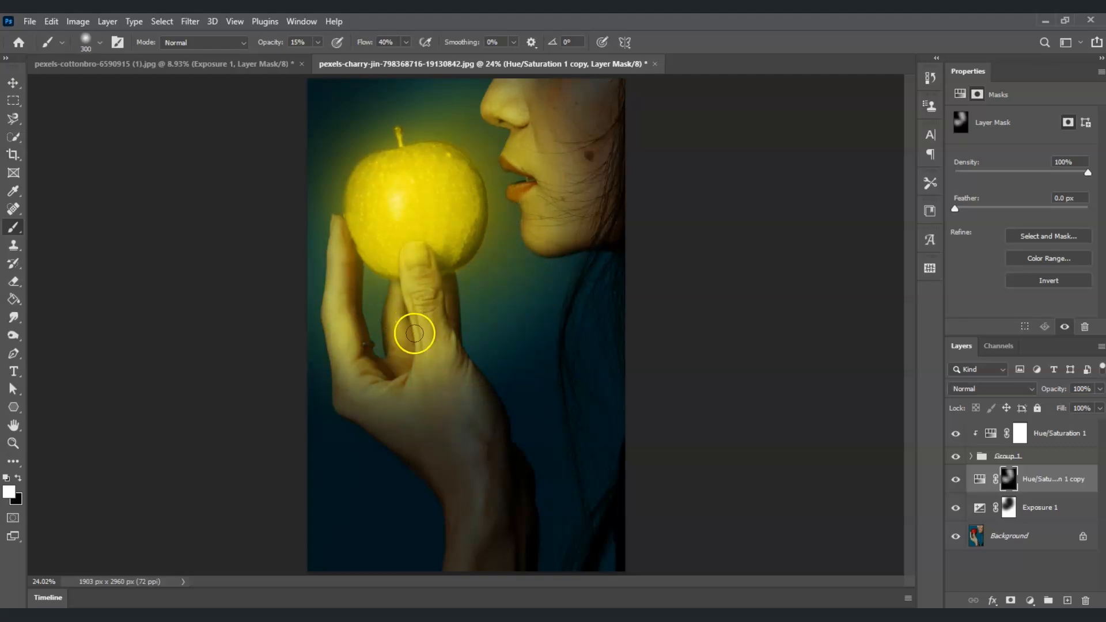
click(18, 478)
click(352, 149)
click(18, 477)
click(342, 100)
mouse_move(342, 100)
mouse_down()
mouse_move(432, 321)
mouse_move(472, 336)
mouse_move(318, 412)
mouse_move(305, 306)
mouse_move(488, 225)
mouse_move(146, 167)
mouse_move(523, 256)
mouse_move(401, 257)
mouse_up()
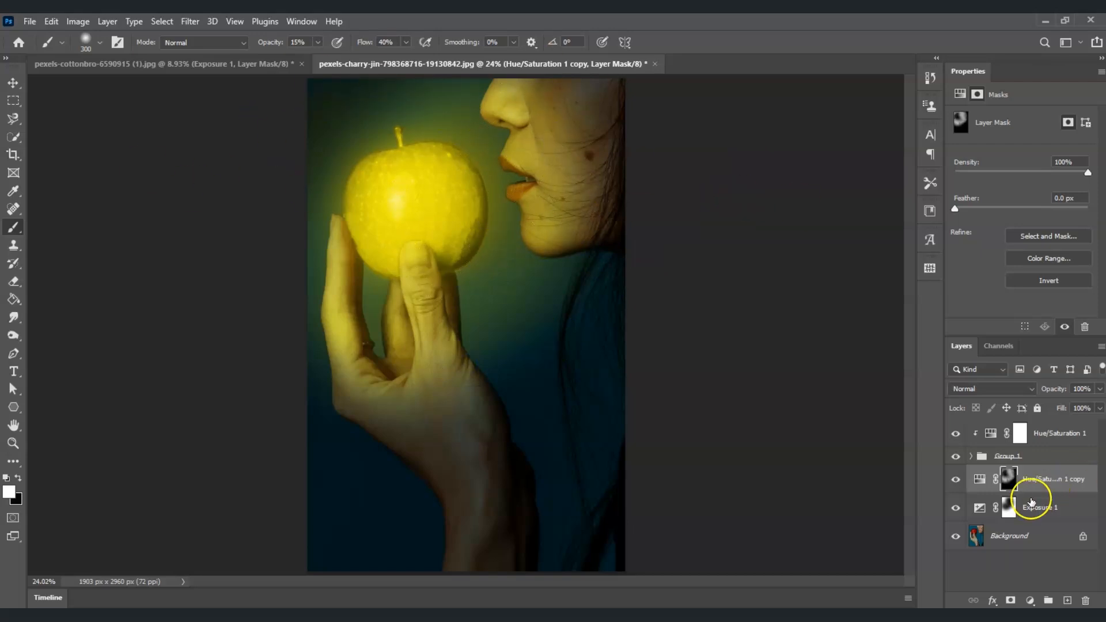
- Add a copy of the Background layer at the top of the layer stack and hide it
click(1032, 533)
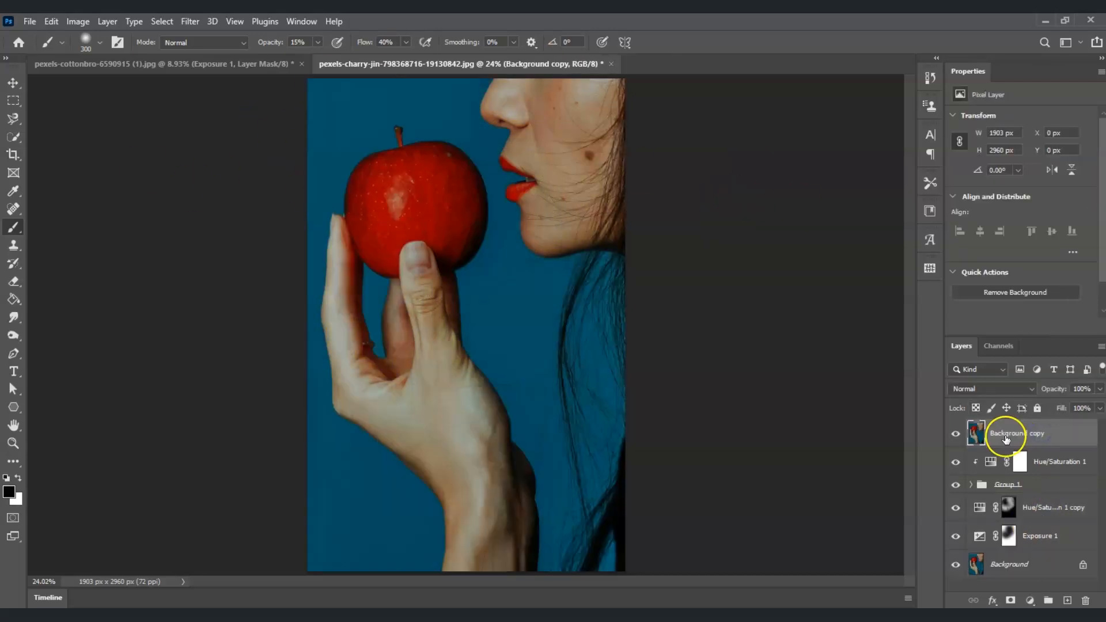
click(956, 433)
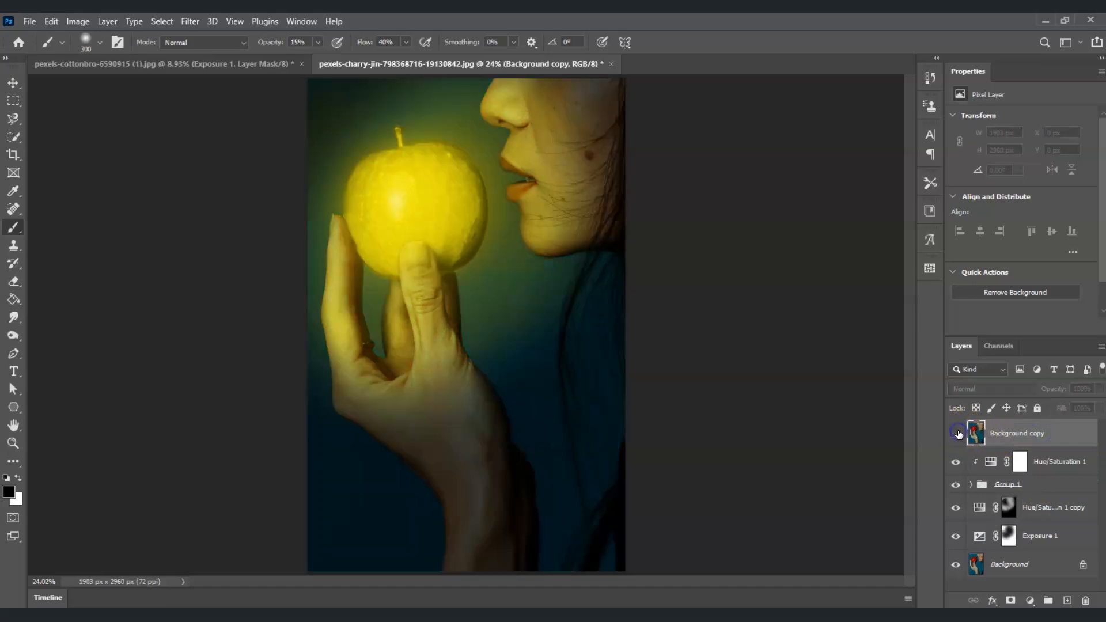
mouse_move(421, 616)
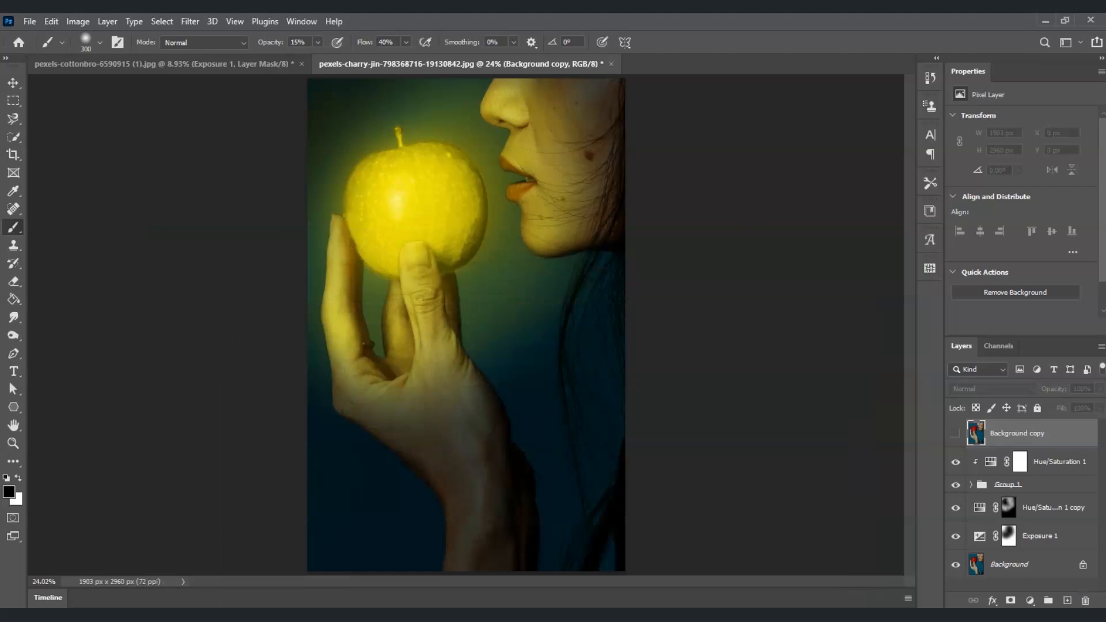